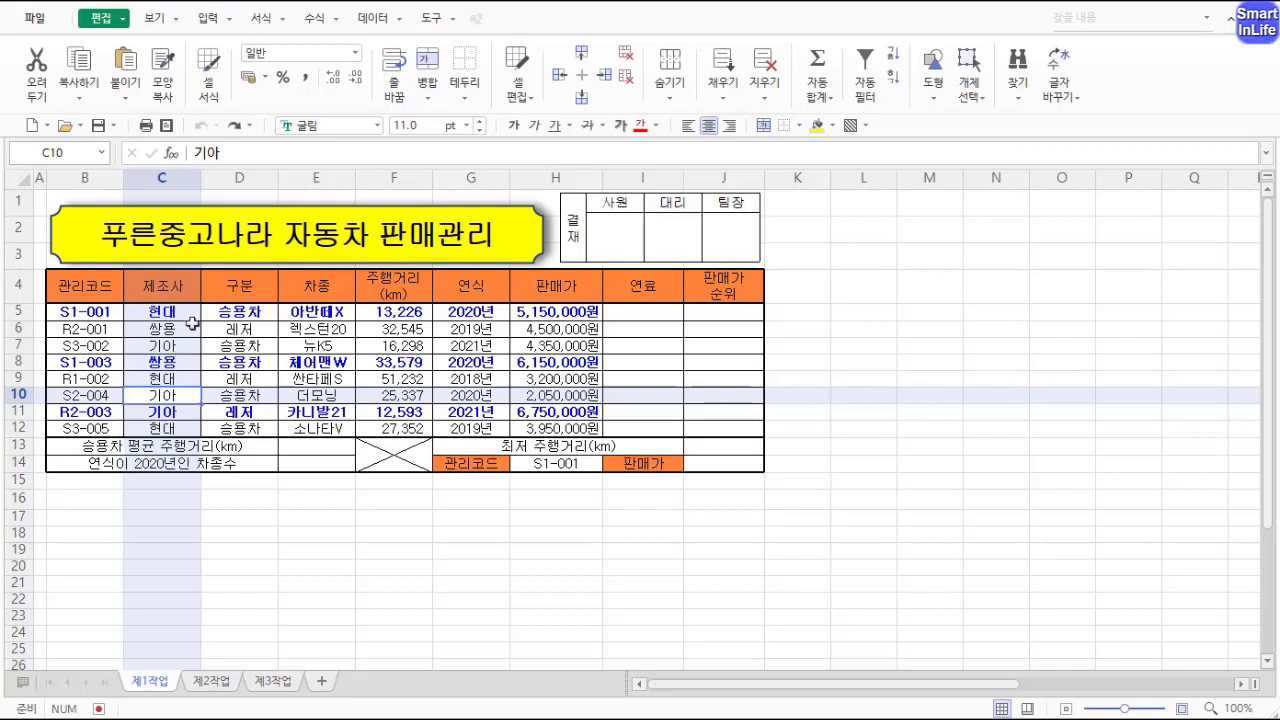
Step: Copy the table range B4:H12 from sheet 제1작업 and paste it at cell B2 of sheet 제2작업
left_click_drag(84, 287, 553, 427)
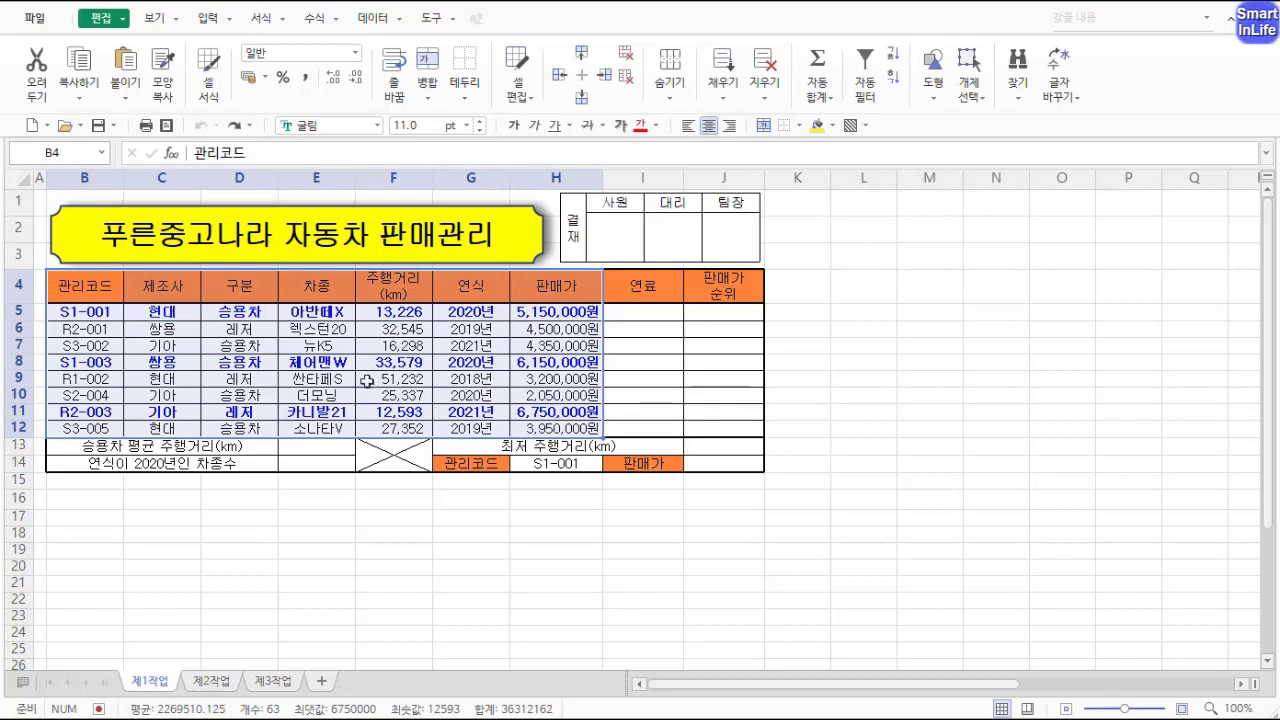
key("ctrl+c")
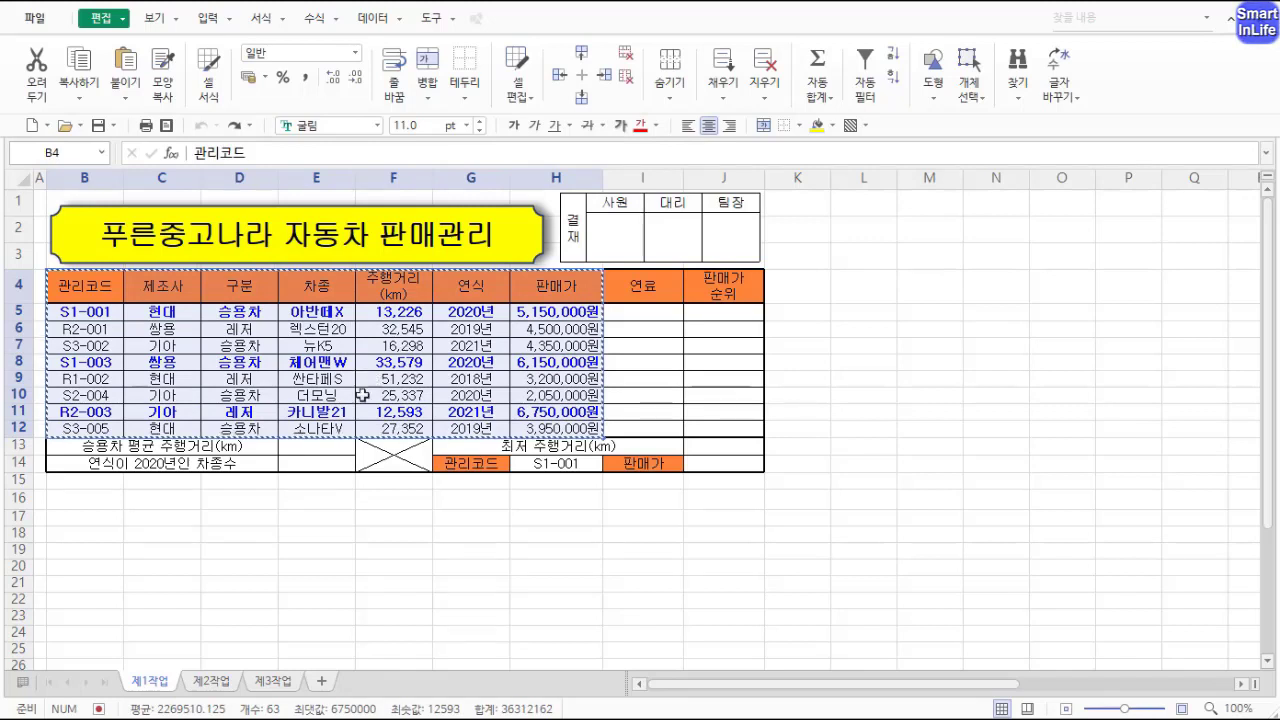
left_click(211, 681)
left_click(85, 217)
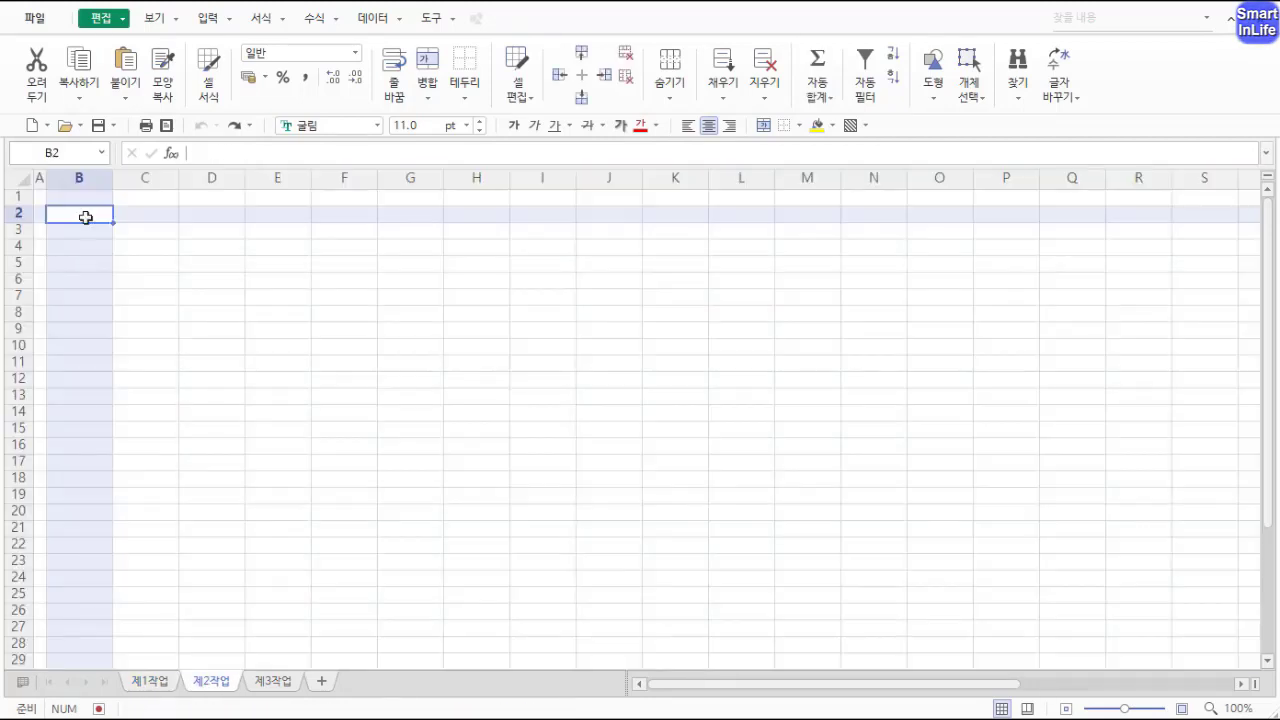
key("ctrl+v")
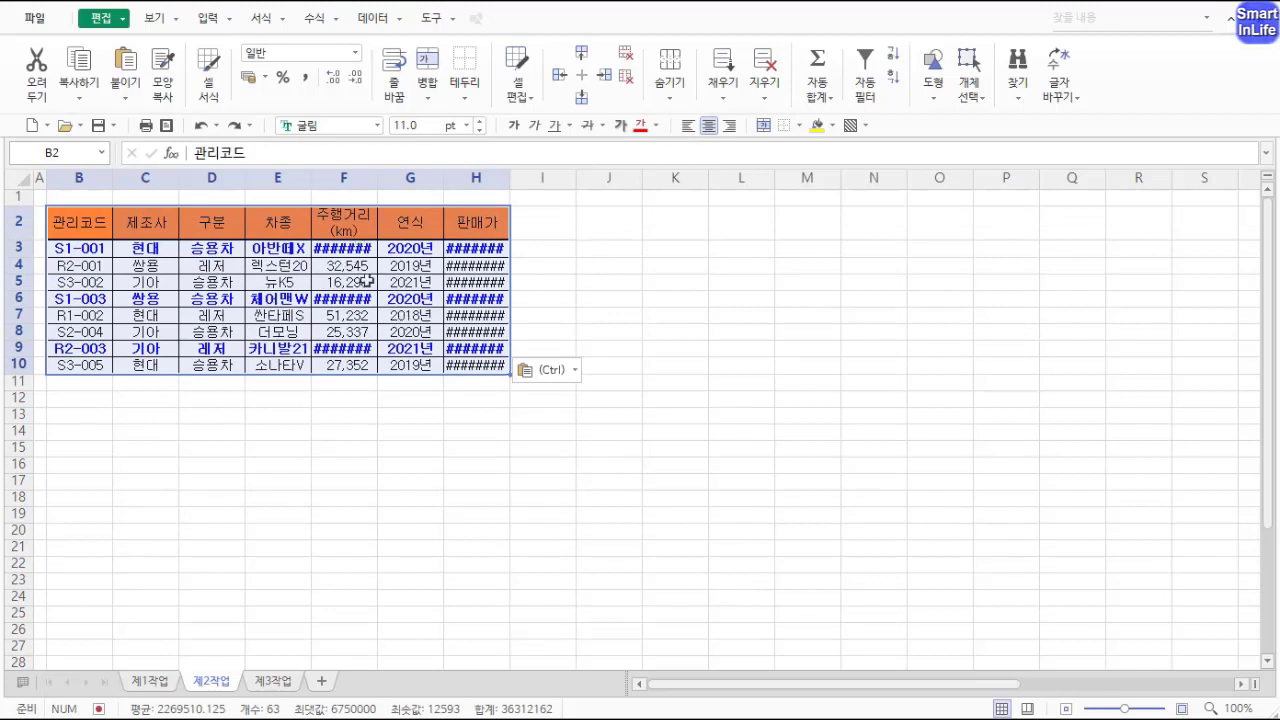
Step: Paste the copied table's column widths onto the pasted range with Paste Special
right_click(344, 281)
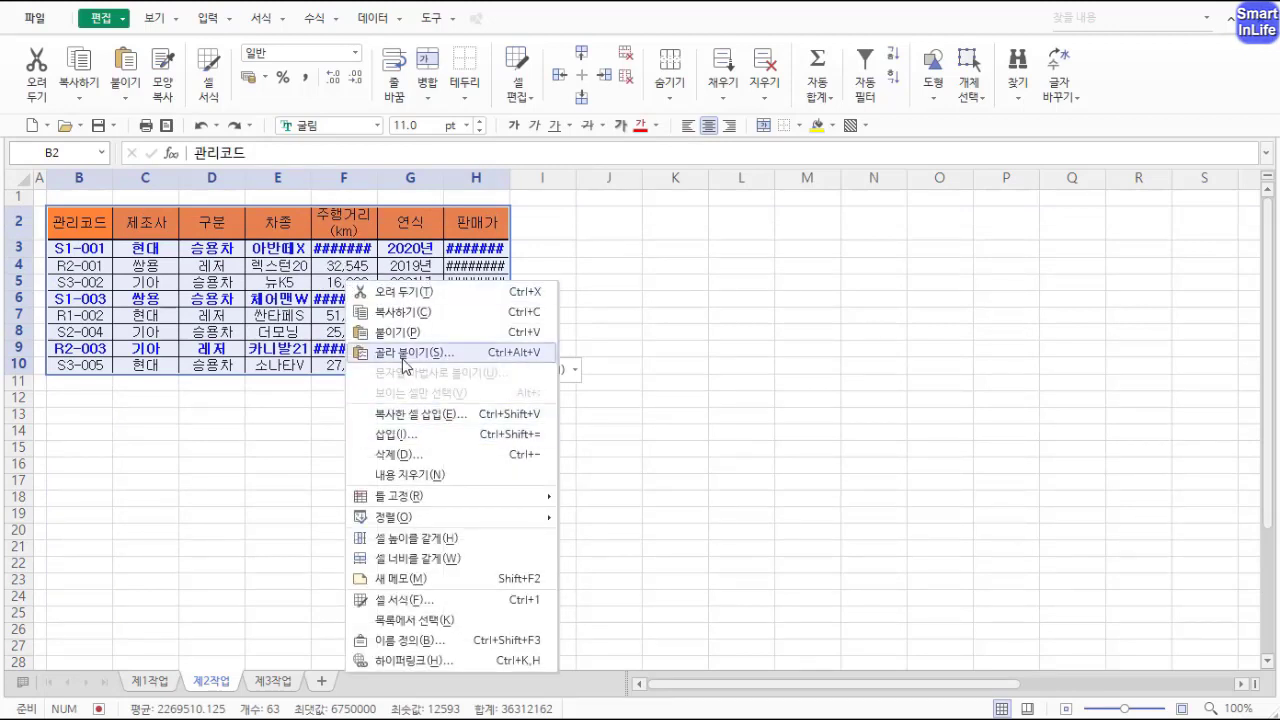
left_click(403, 355)
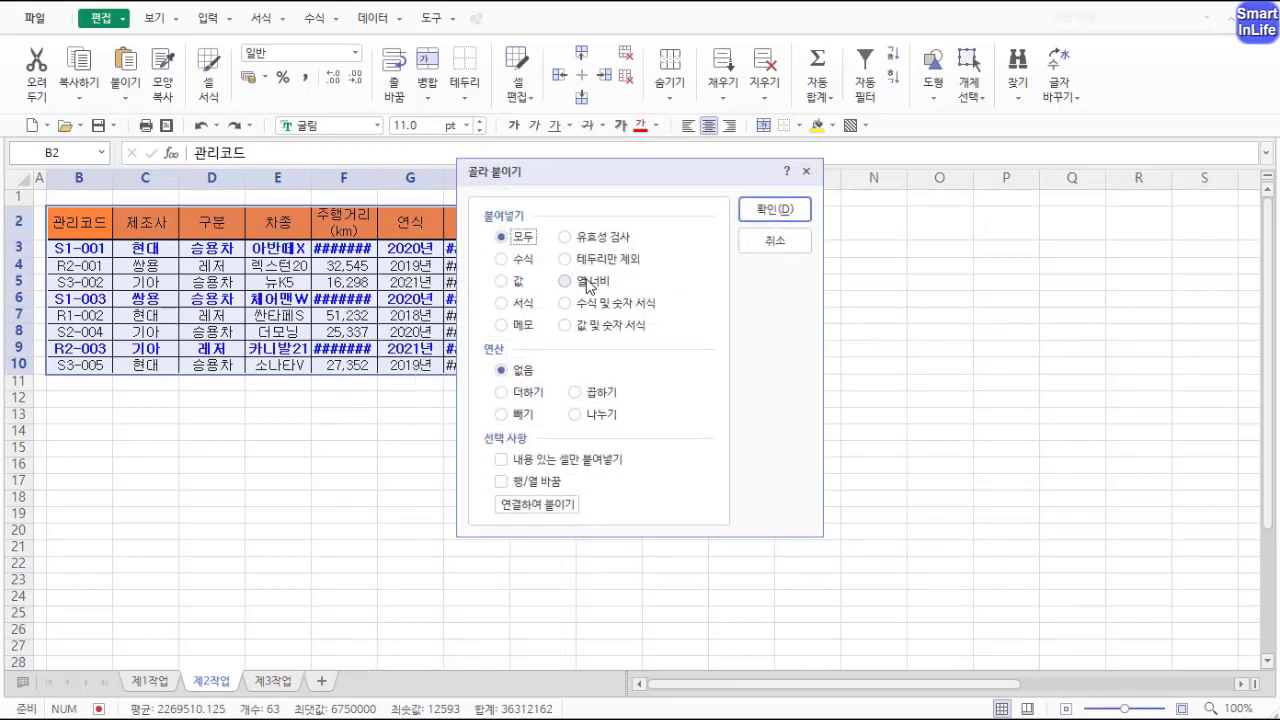
left_click(566, 282)
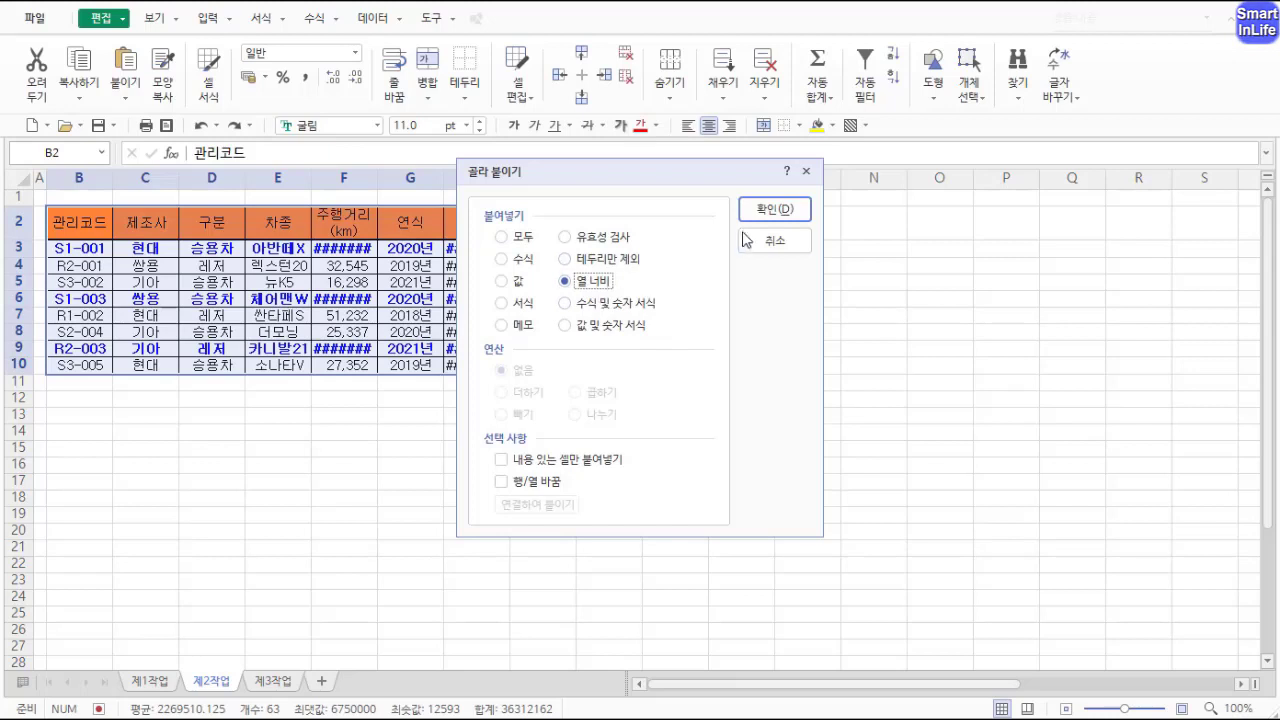
left_click(765, 209)
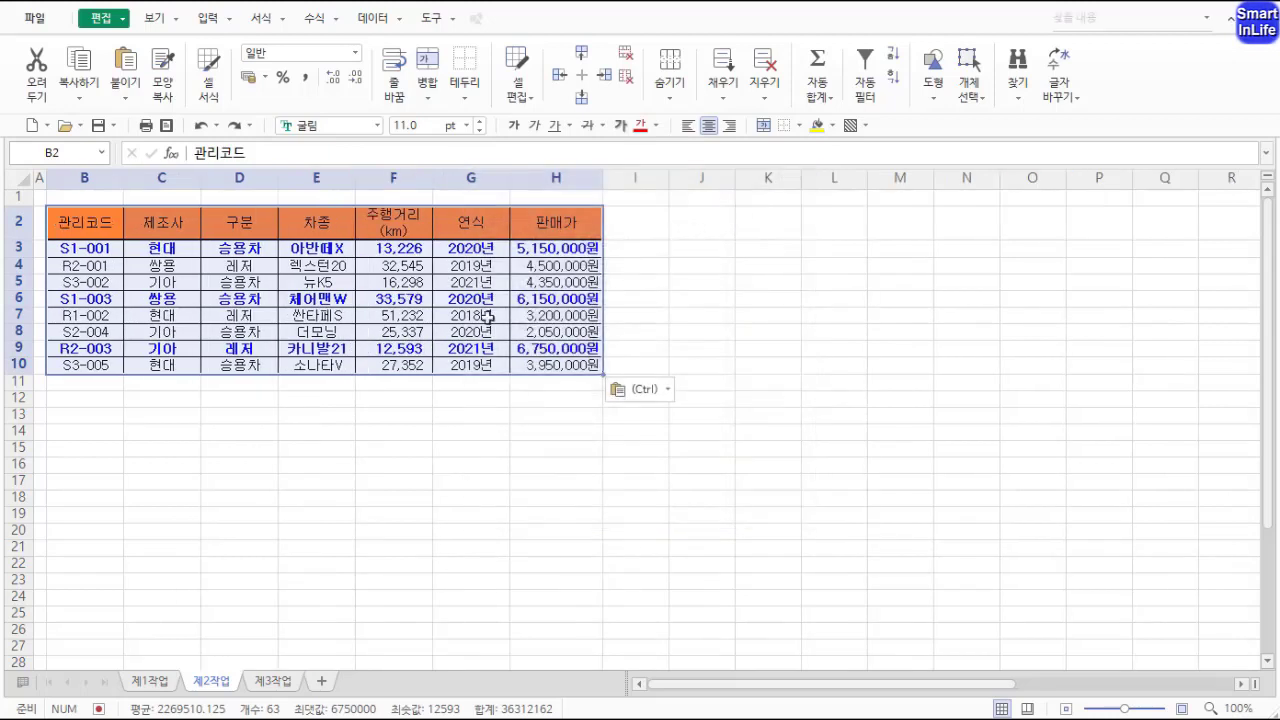
Step: Merge and center cells B11 through G11 directly below the table
left_click(164, 265)
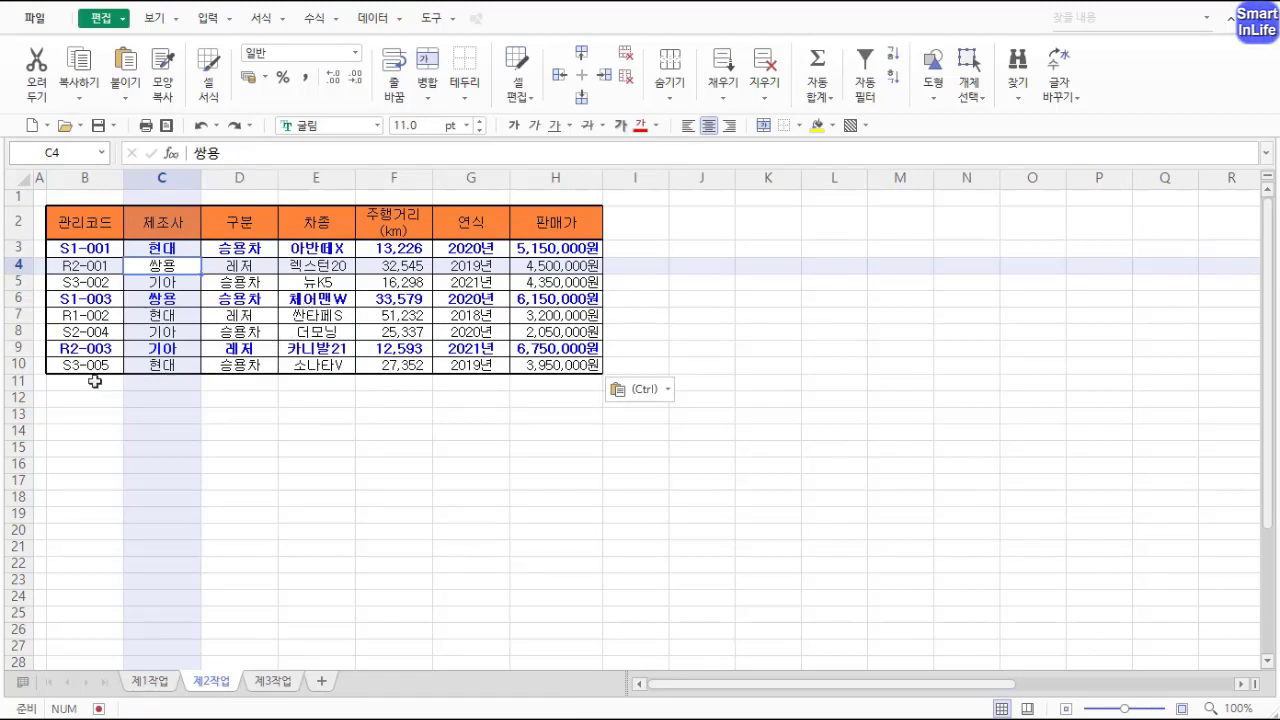
left_click_drag(95, 381, 452, 380)
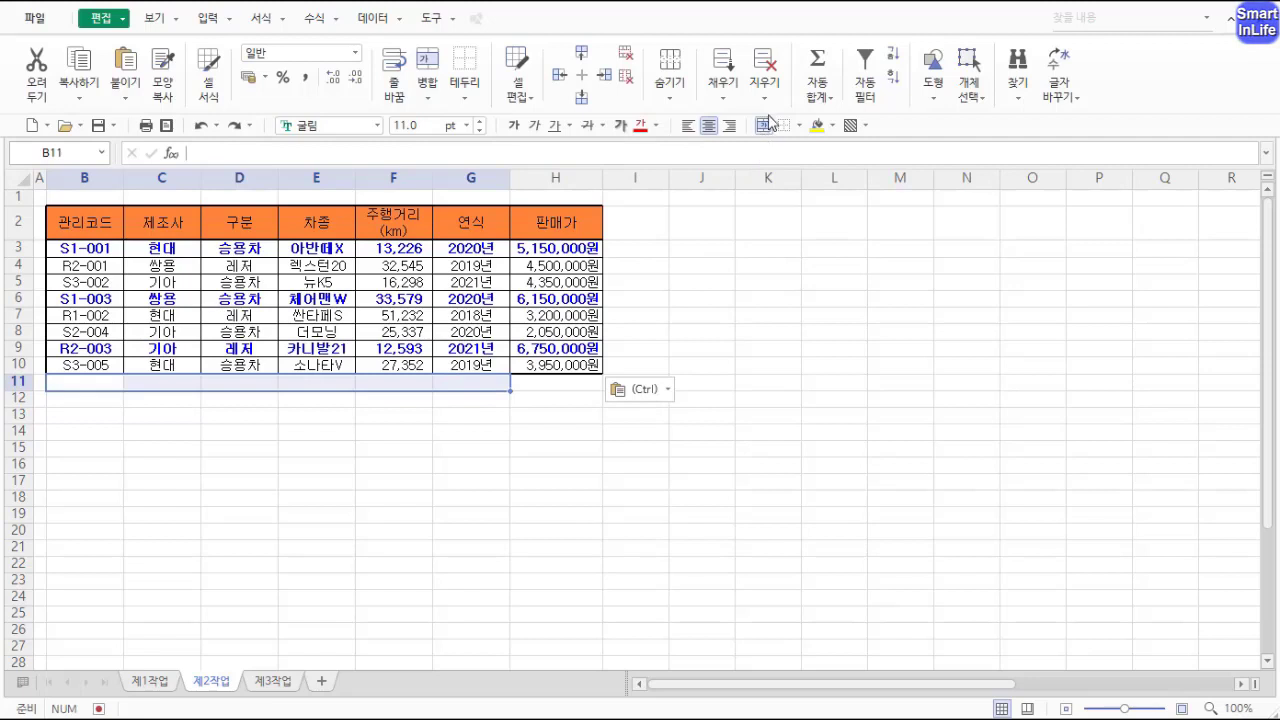
key("ctrl+2")
mouse_move(797, 145)
left_mouse_down()
mouse_move(767, 107)
mouse_move(780, 157)
left_mouse_up()
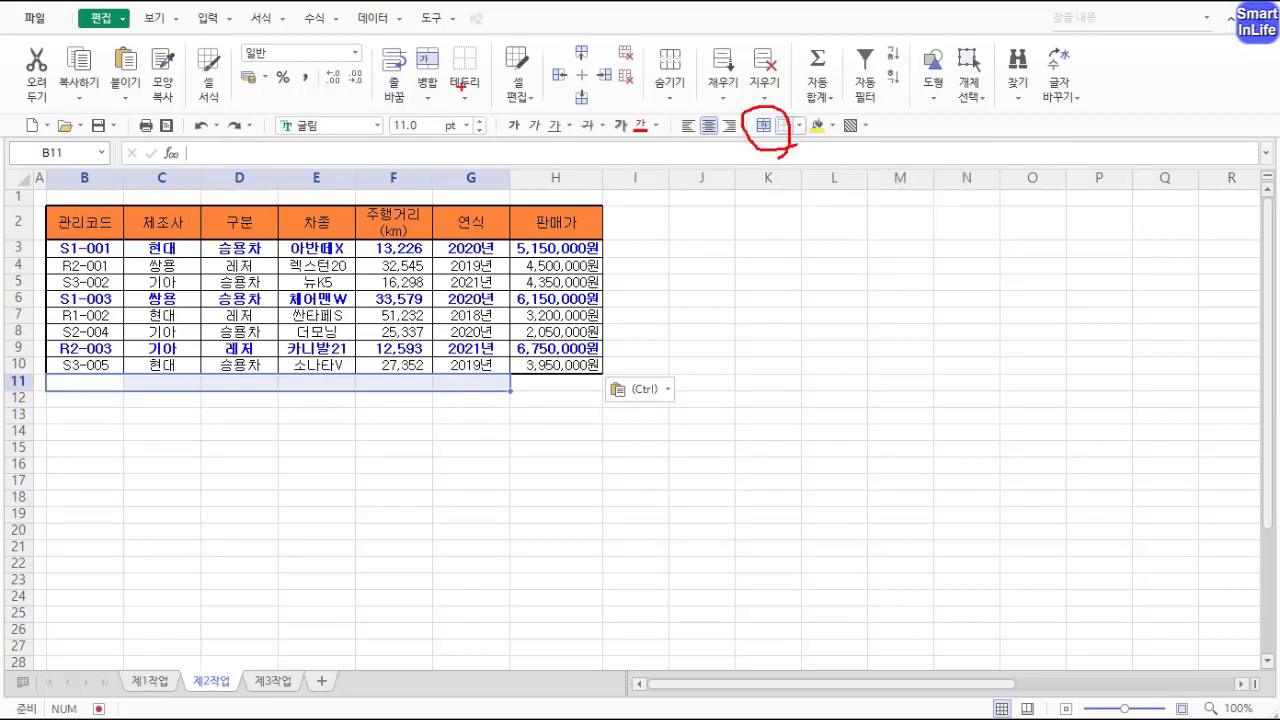
mouse_move(455, 108)
left_mouse_down()
mouse_move(440, 24)
mouse_move(445, 108)
left_mouse_up()
key("Escape")
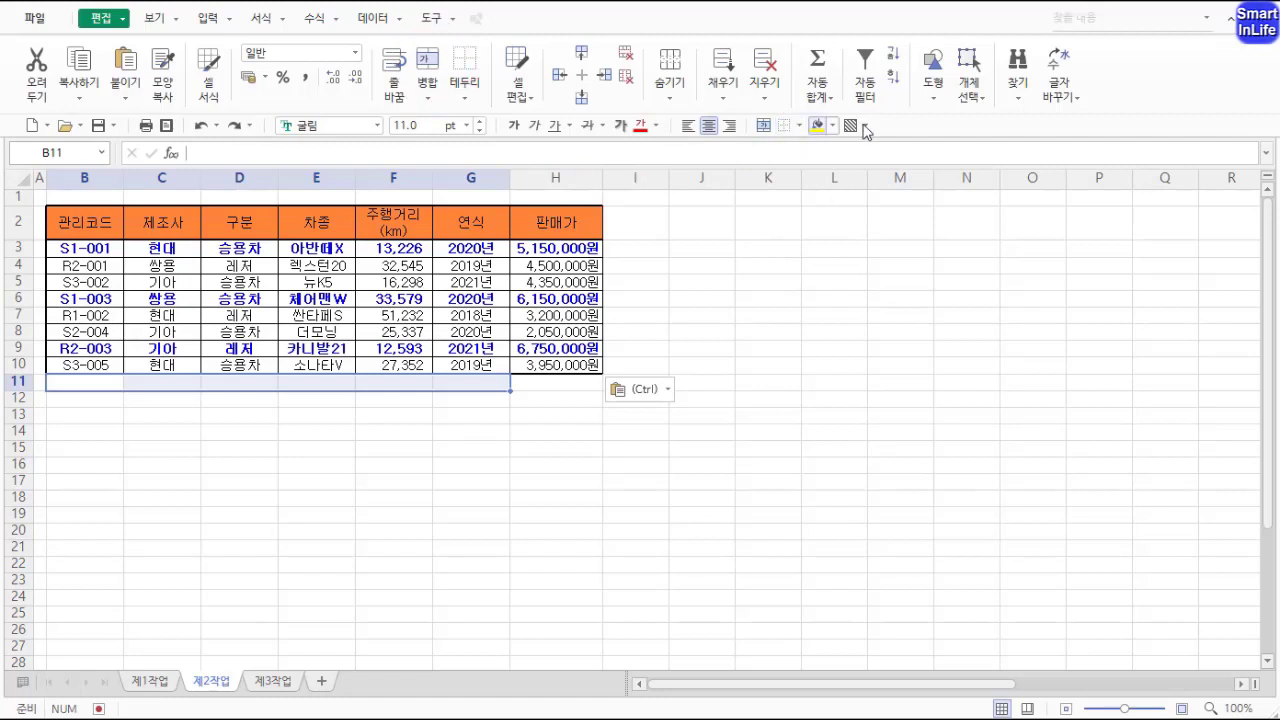
left_click(420, 93)
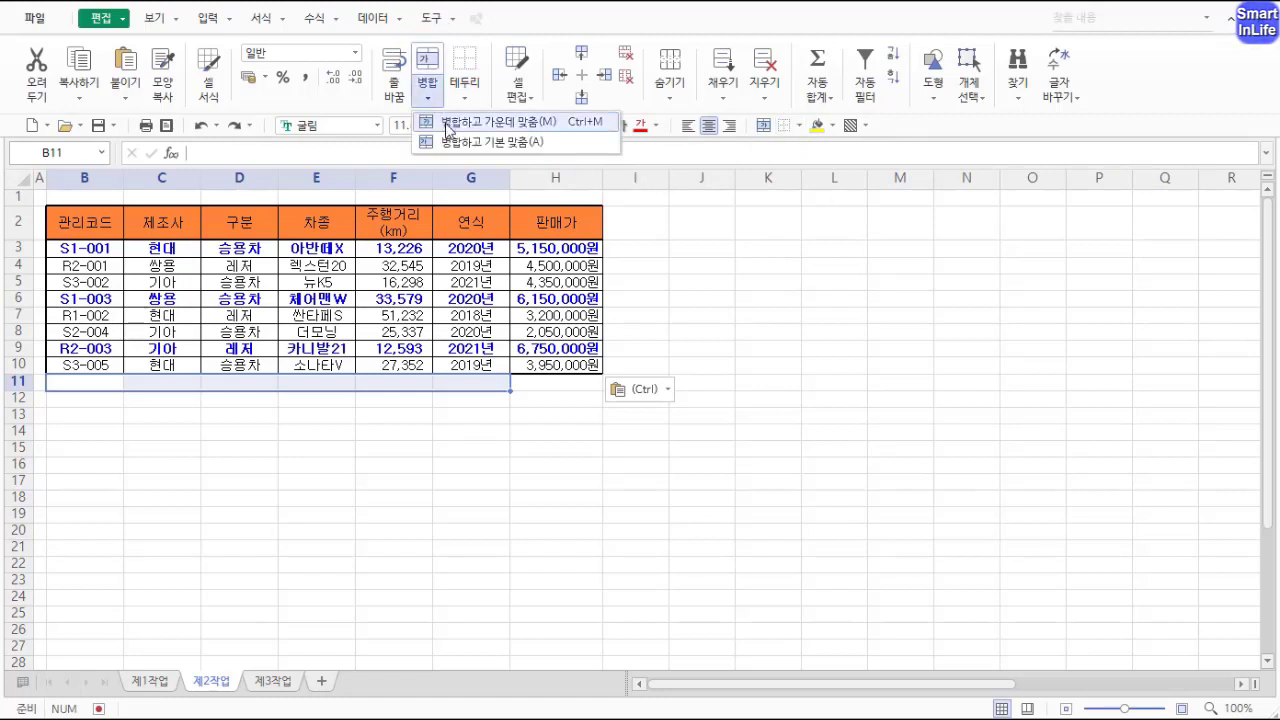
left_click(447, 124)
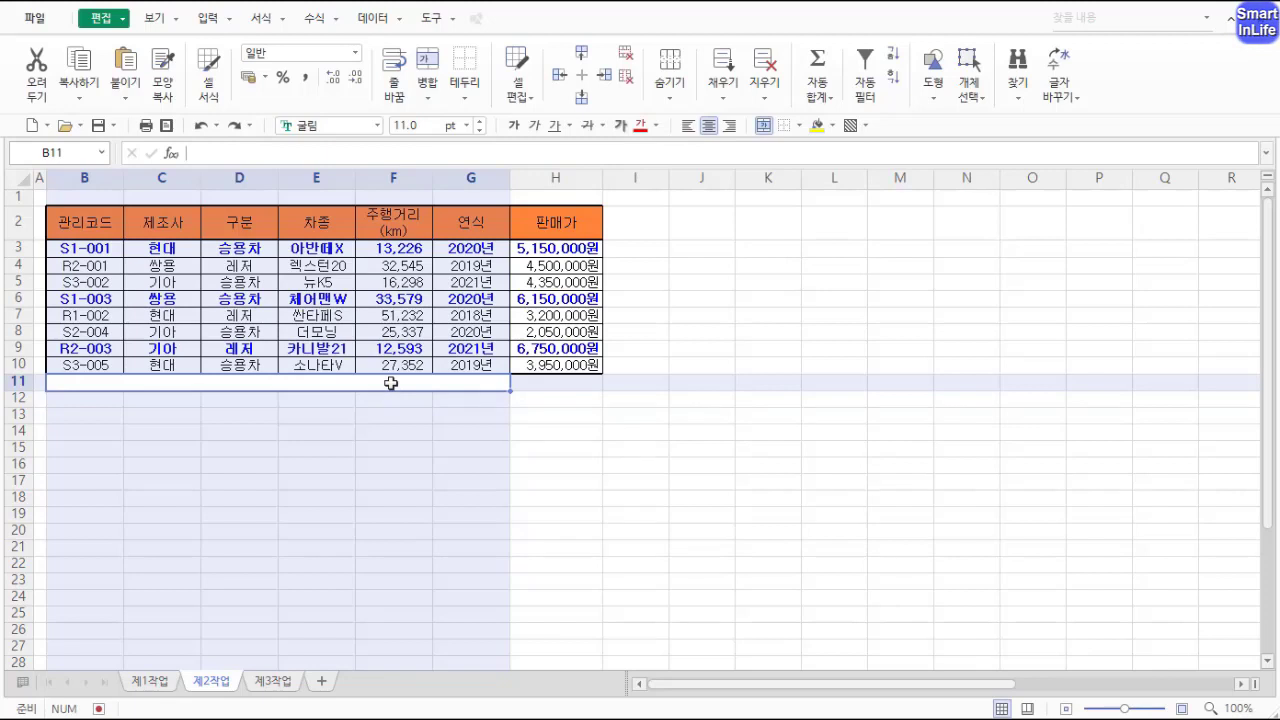
Step: Enter the label 판매가 전체 평균 in the merged cell B11
type("판")
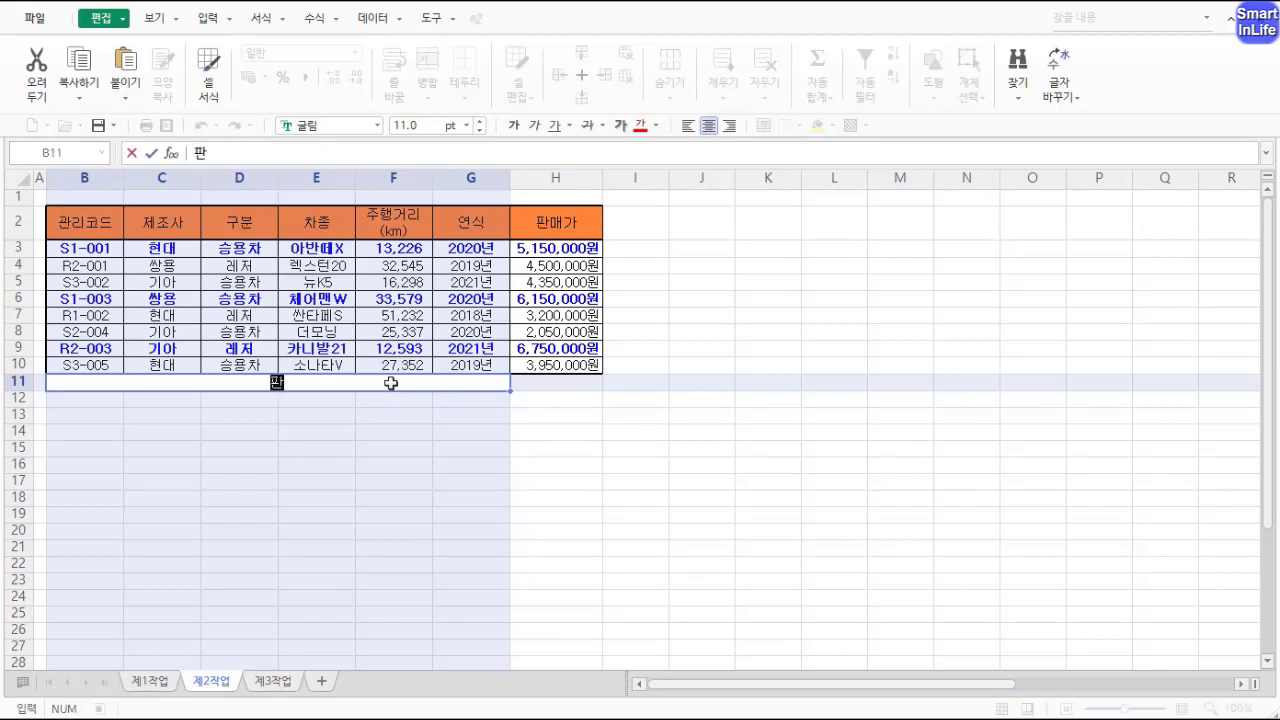
type("매가 전체 평균")
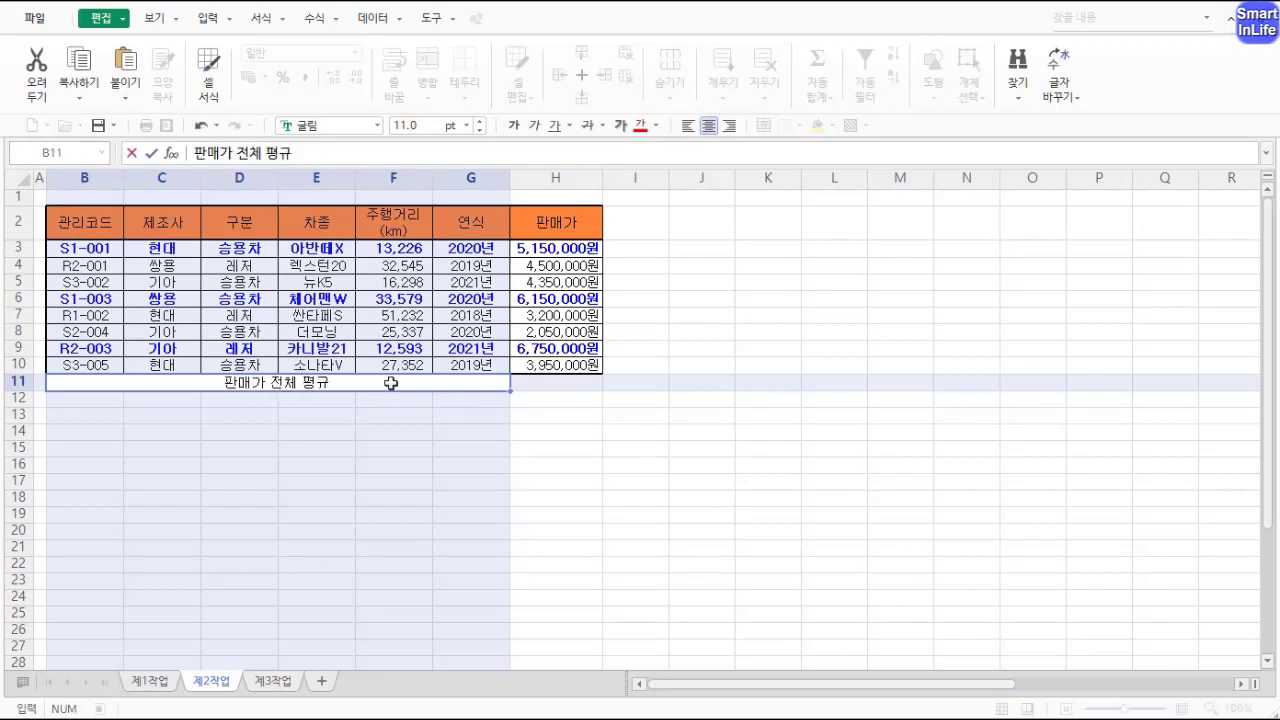
left_click(393, 398)
key("Up")
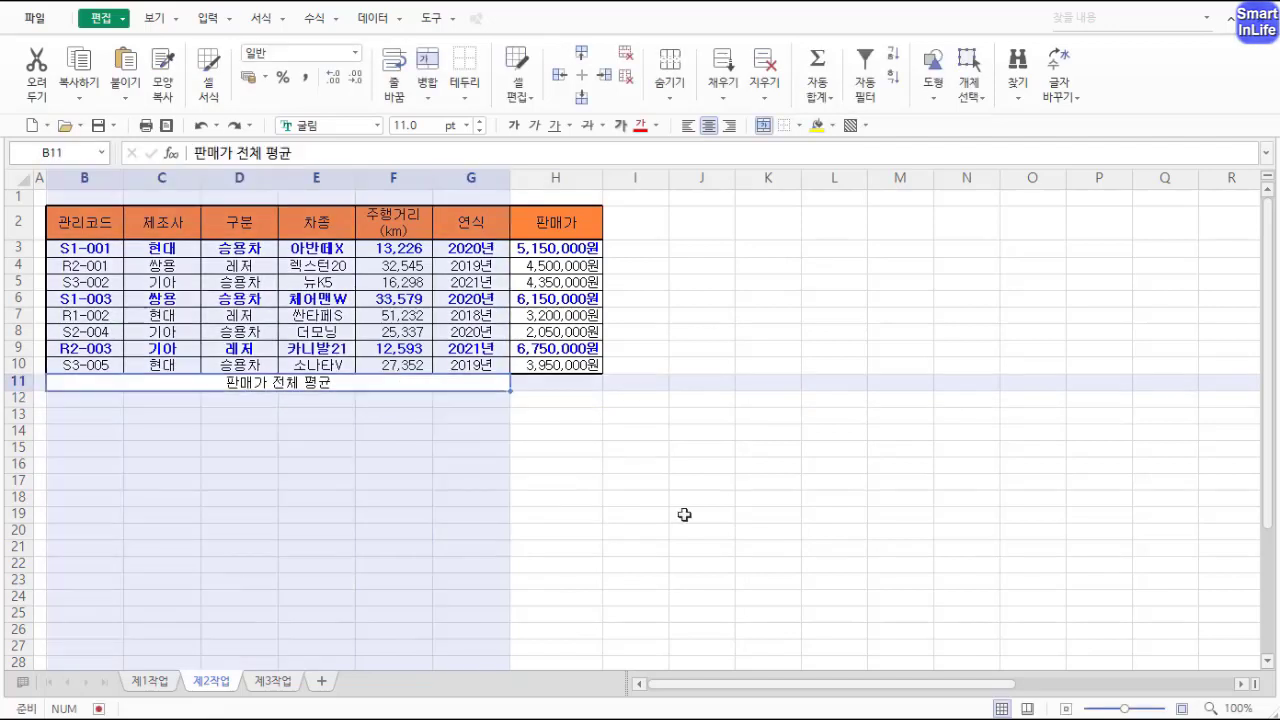
Step: Enter the formula =AVERAGE(H3:H10) in cell H11 to average the sale prices
left_click(540, 383)
left_click(483, 383)
left_click(533, 387)
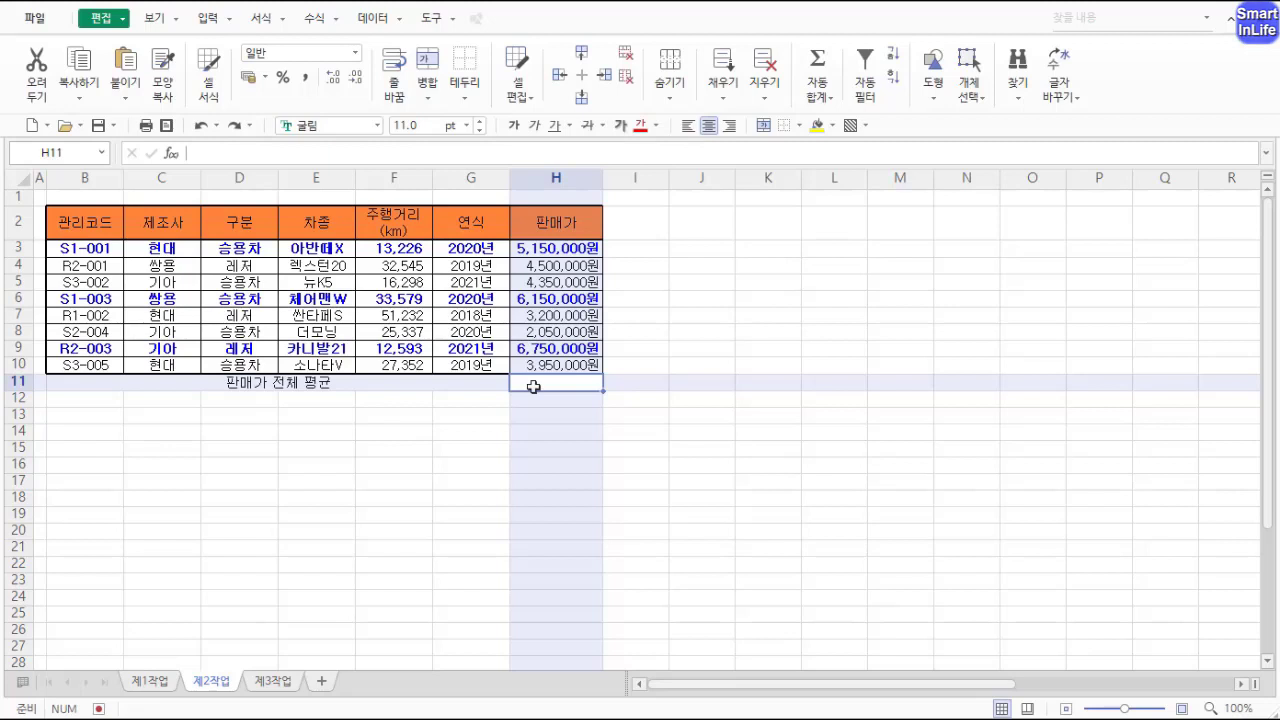
type("=")
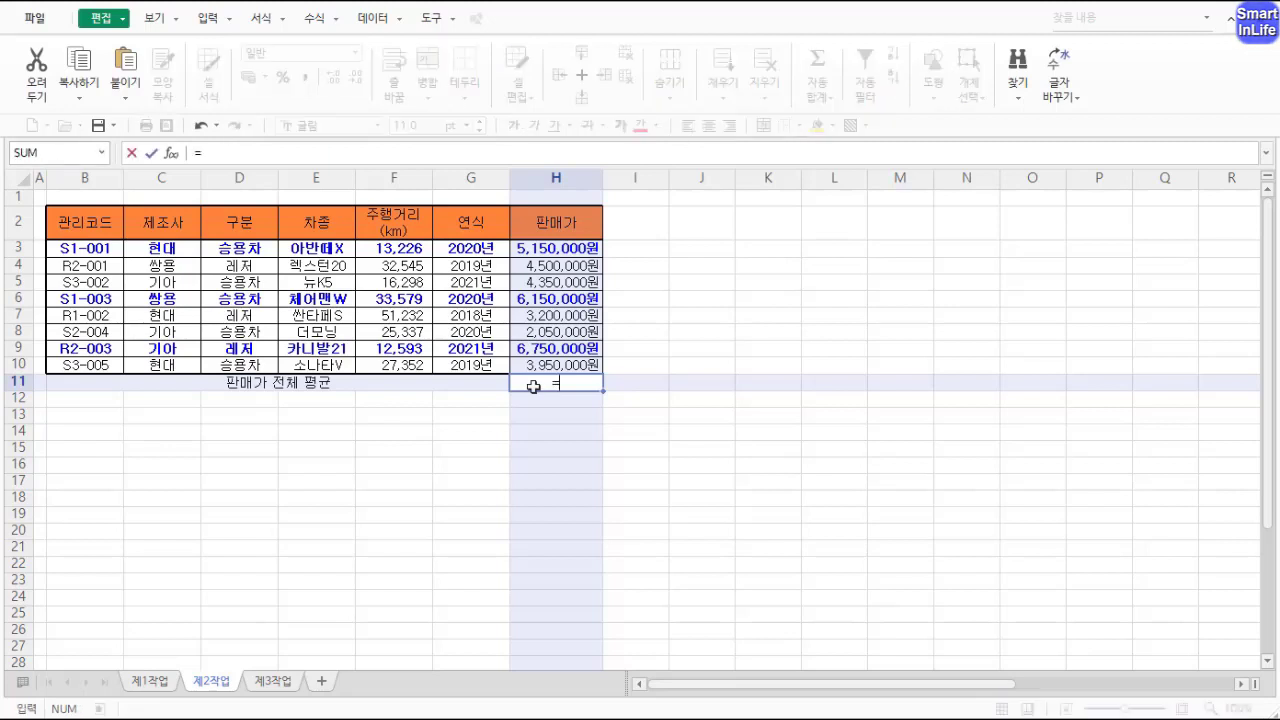
type("avera")
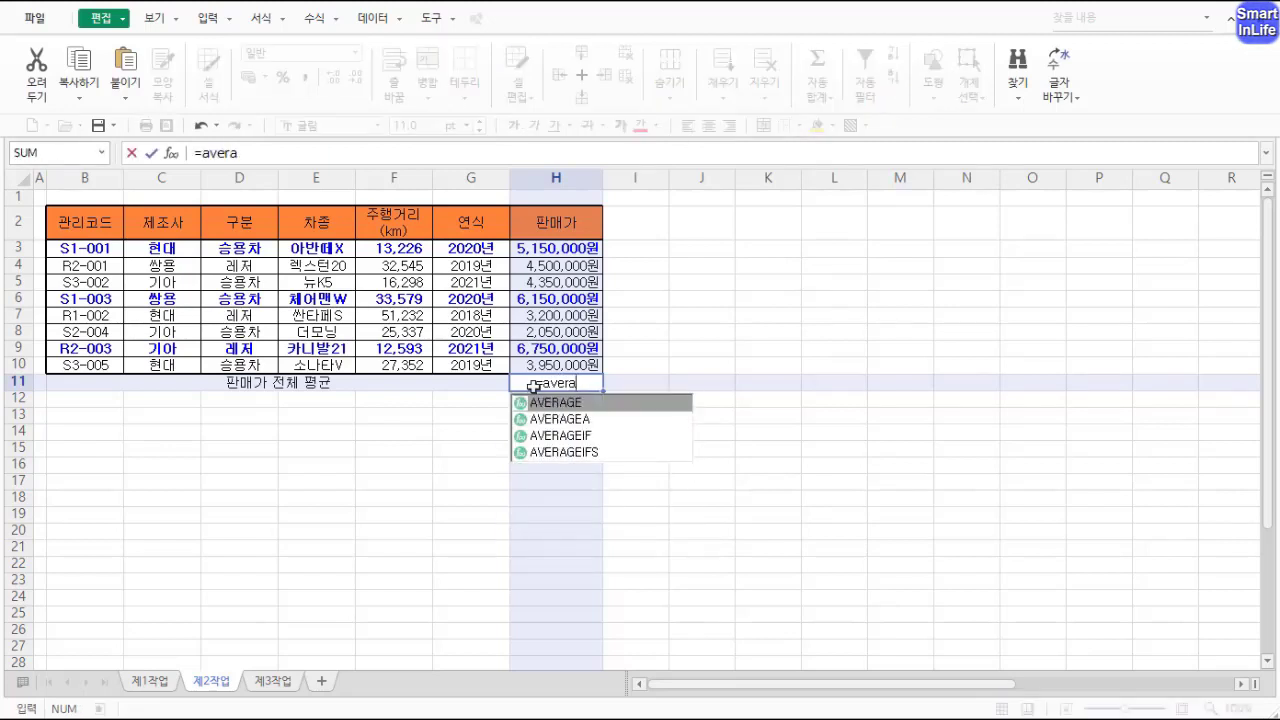
type("ge(")
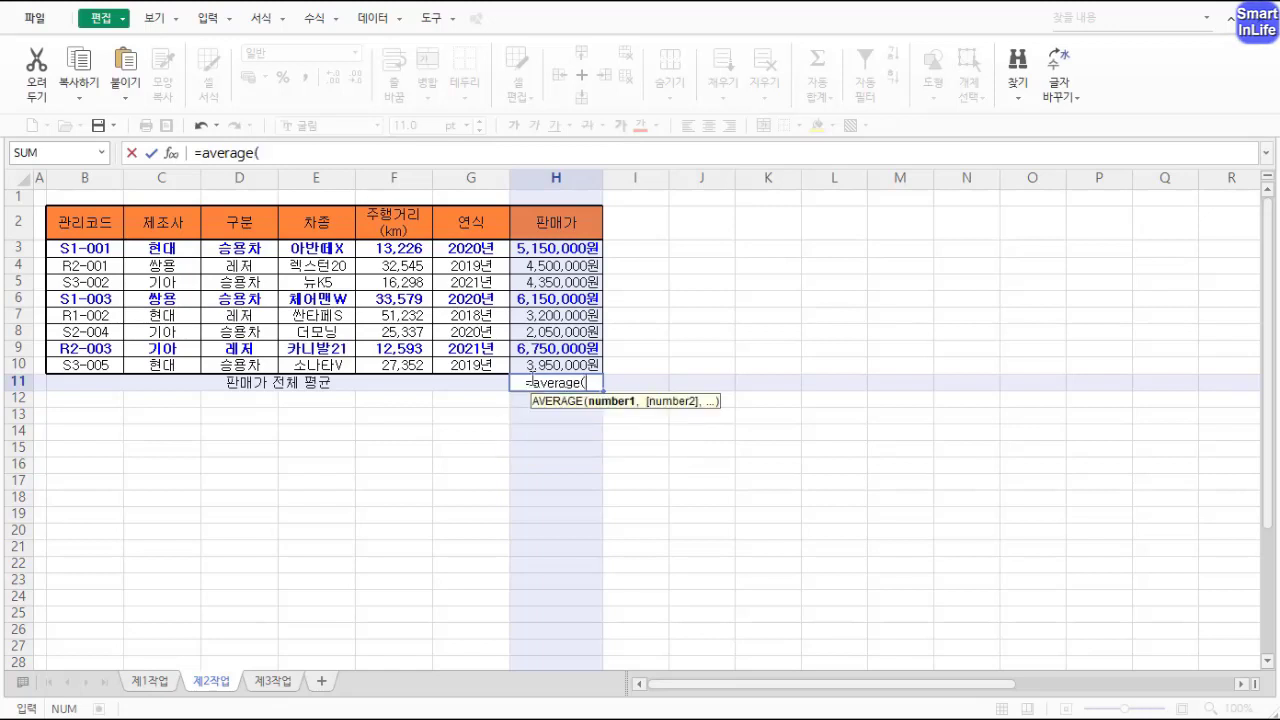
left_click_drag(558, 250, 562, 368)
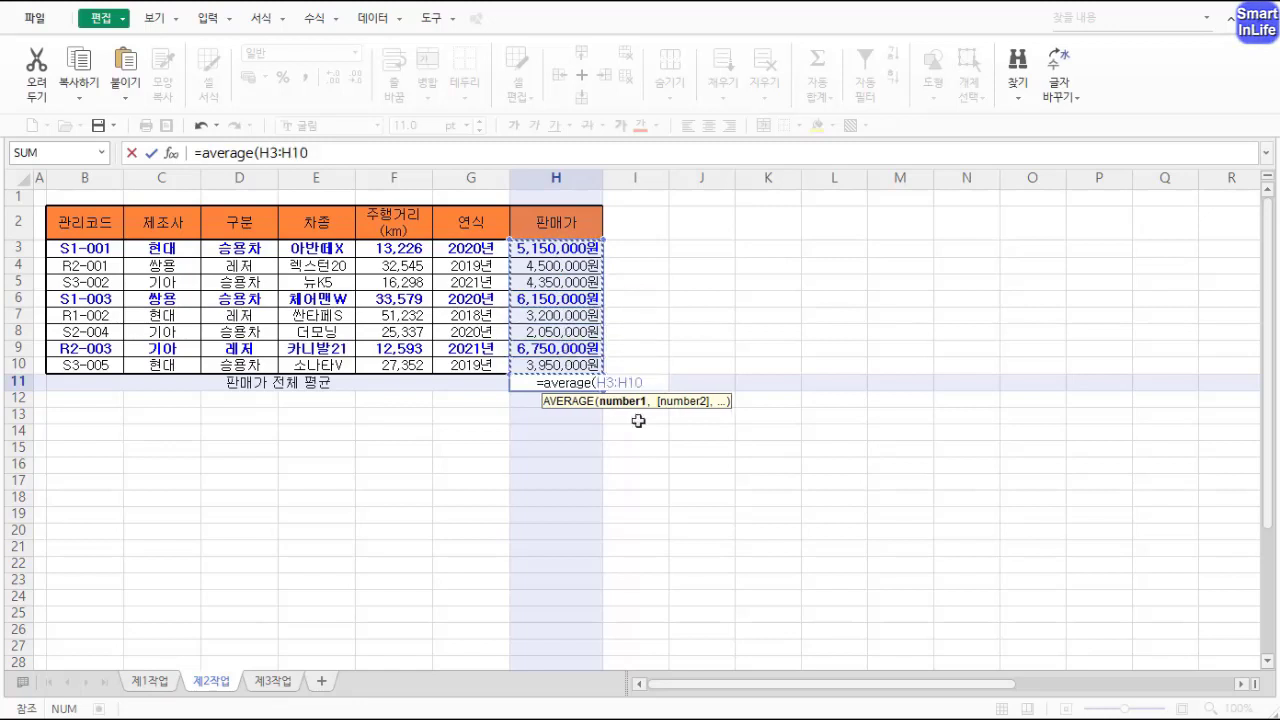
type(")")
key("Return")
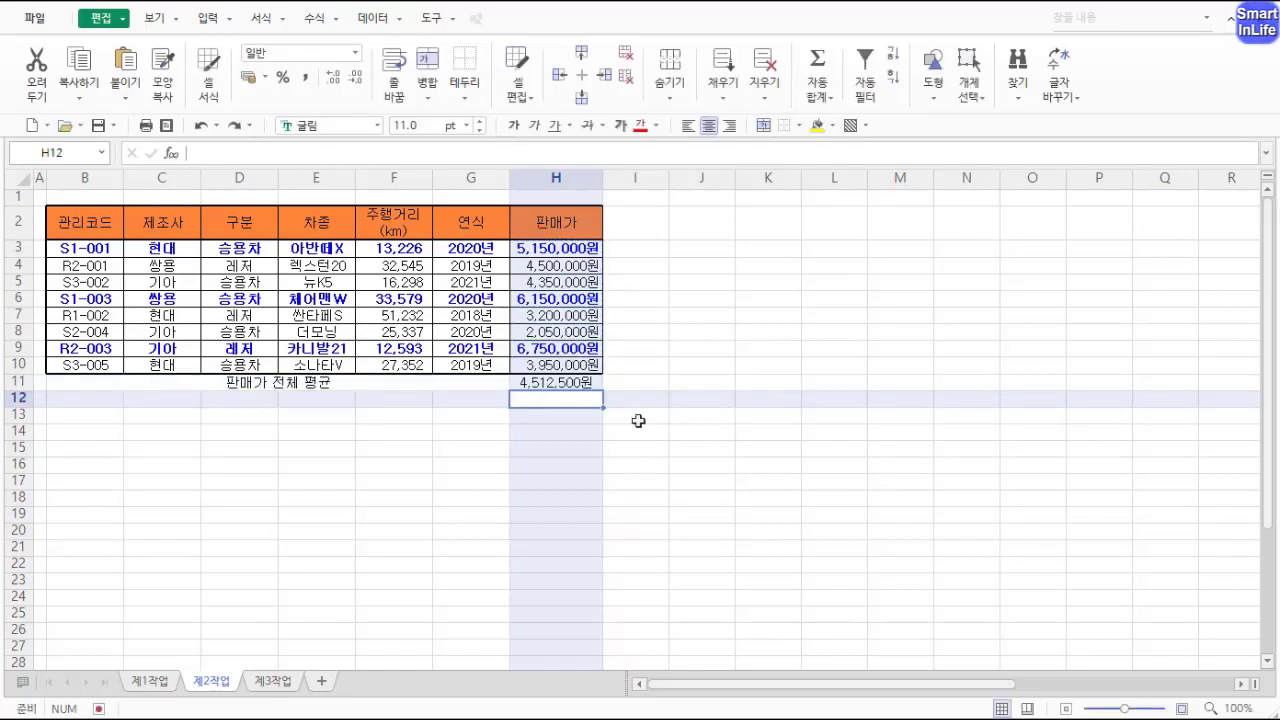
key("Up")
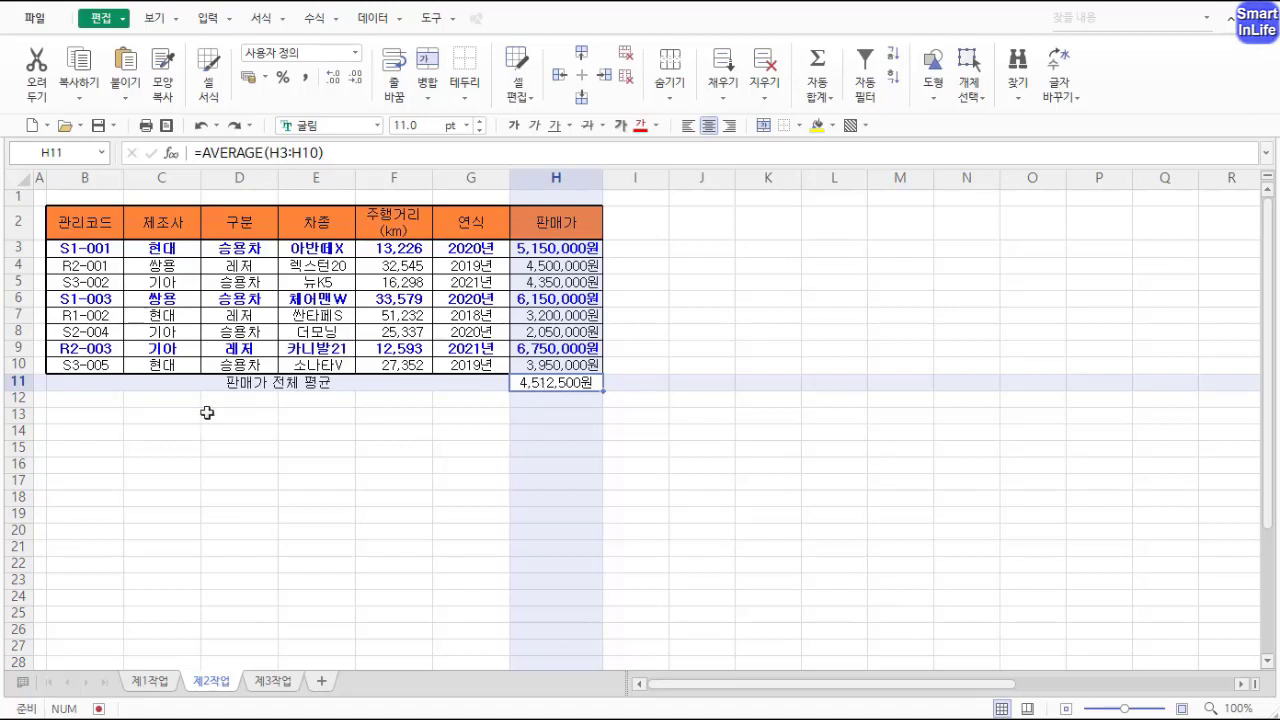
Step: Apply all borders to the new row B11:H11
left_click(112, 383)
left_click_drag(437, 388, 520, 383)
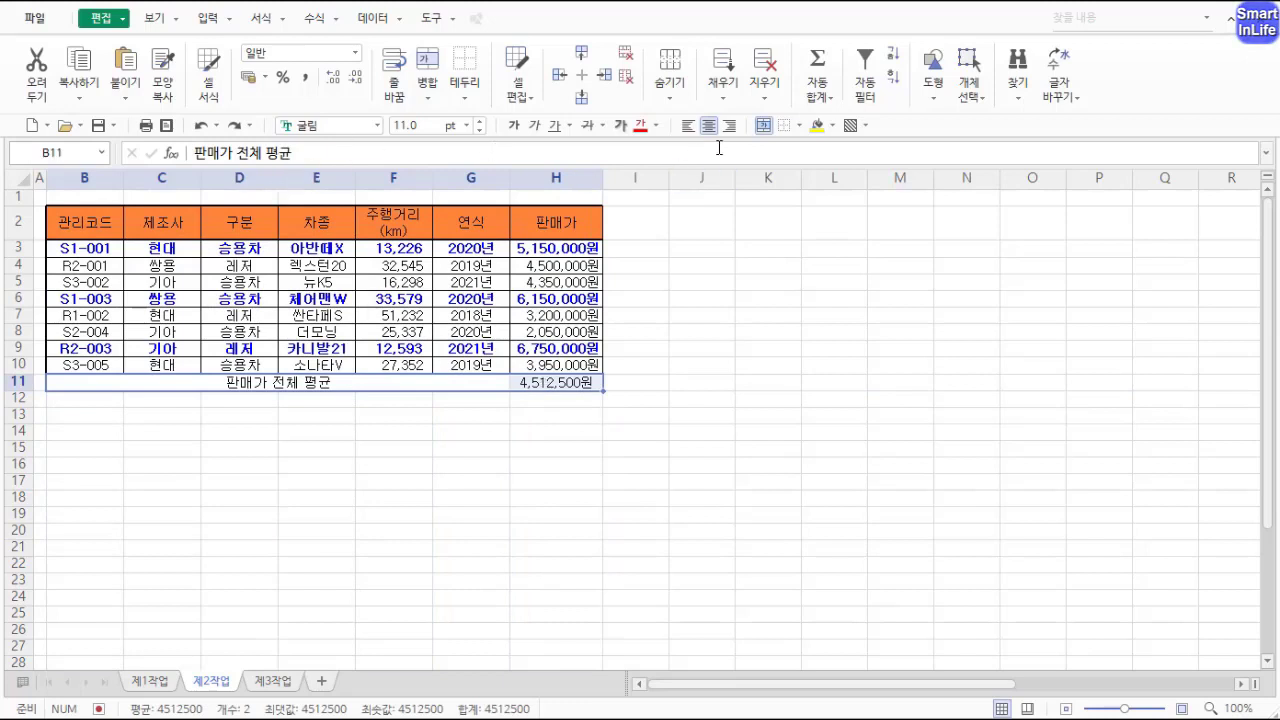
left_click(800, 126)
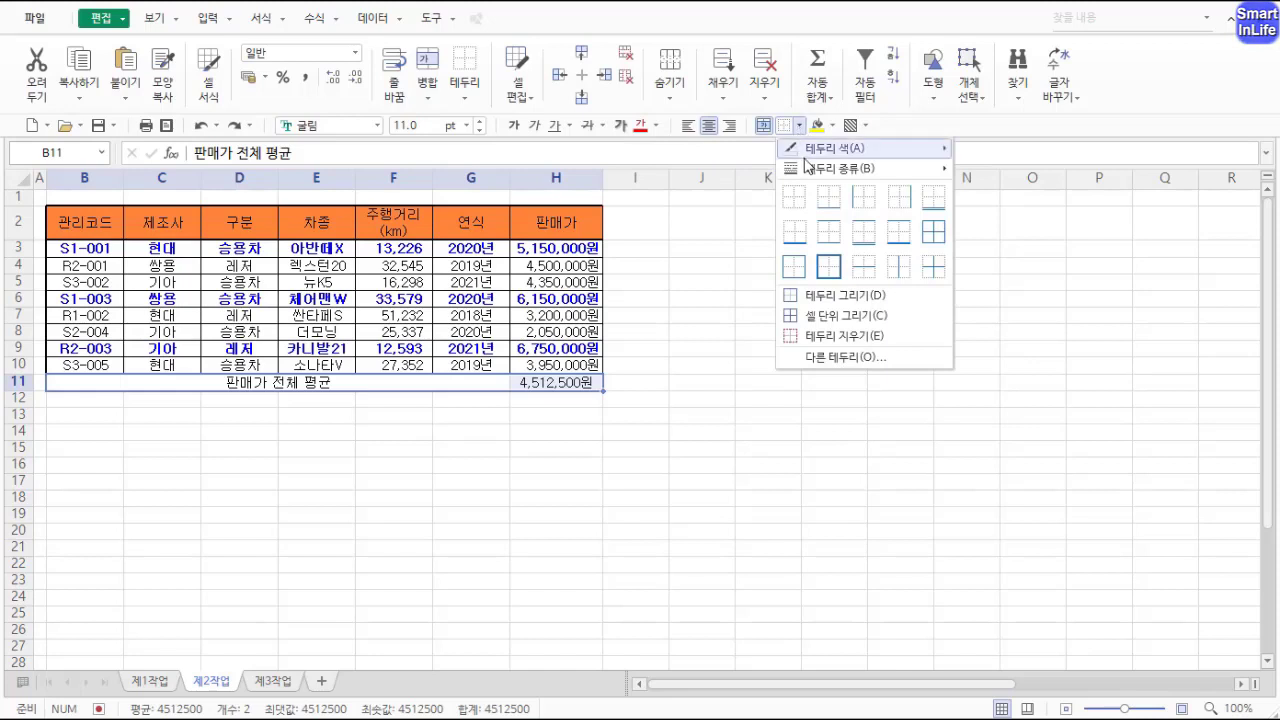
left_click(931, 238)
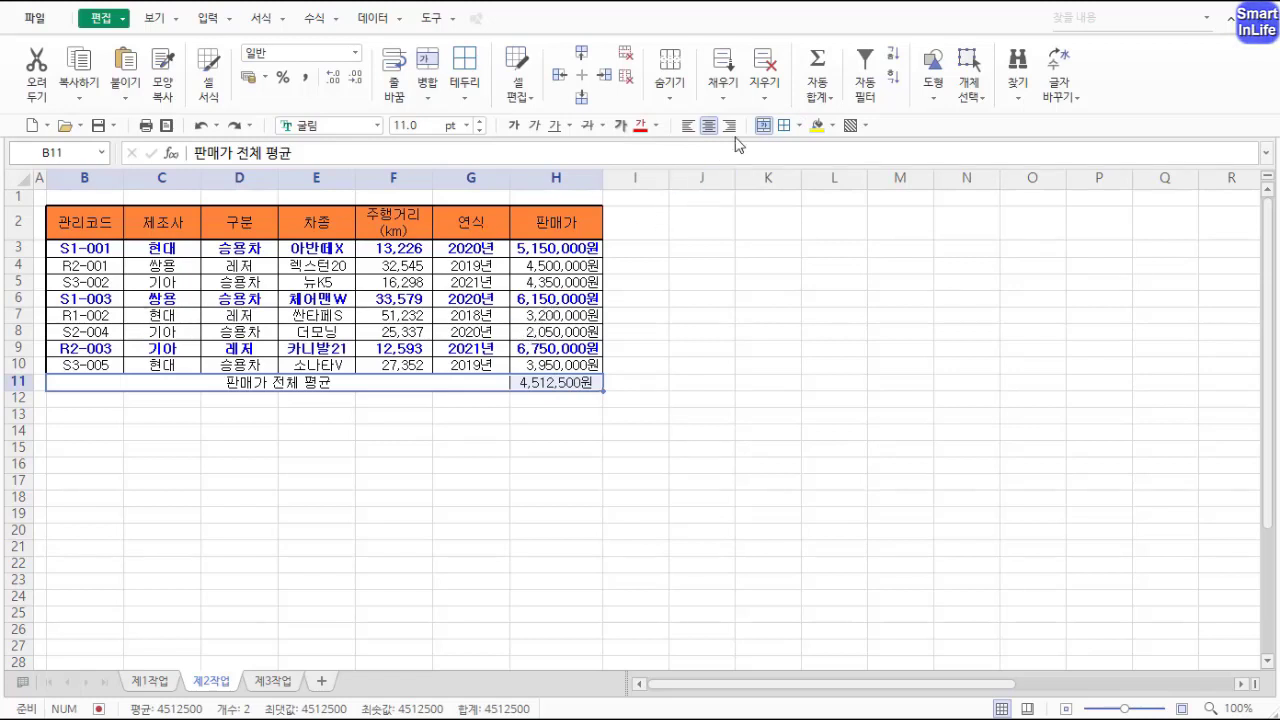
mouse_move(726, 152)
left_mouse_down()
mouse_move(700, 156)
mouse_move(730, 98)
mouse_move(704, 154)
left_mouse_up()
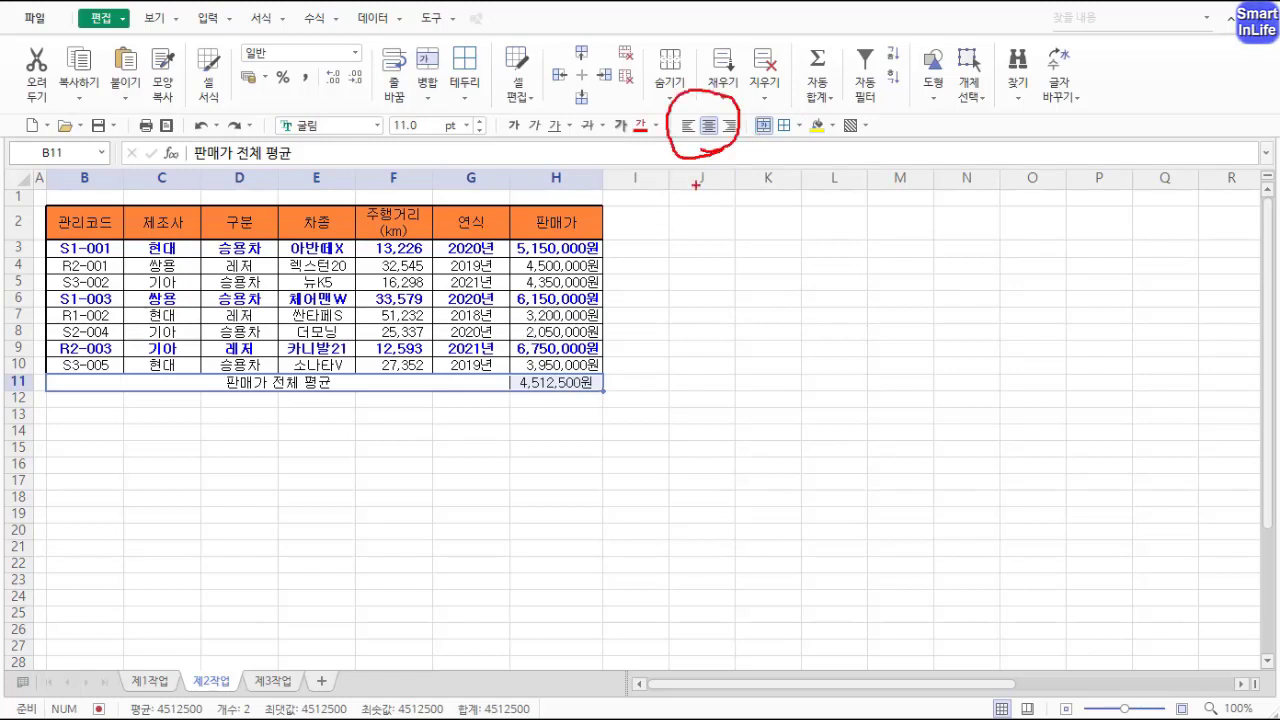
key("Escape")
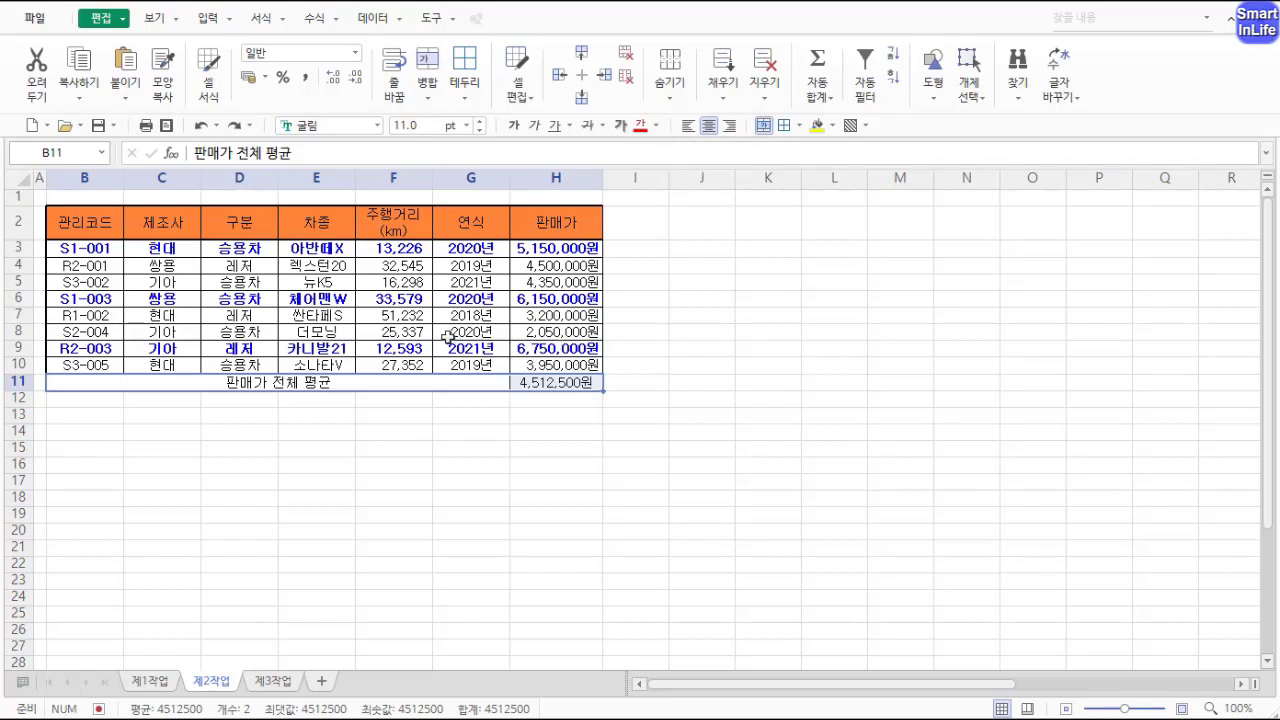
Step: Use Goal Seek to make the average in H11 equal 4600000 by changing the sale price in H3
left_click(557, 381)
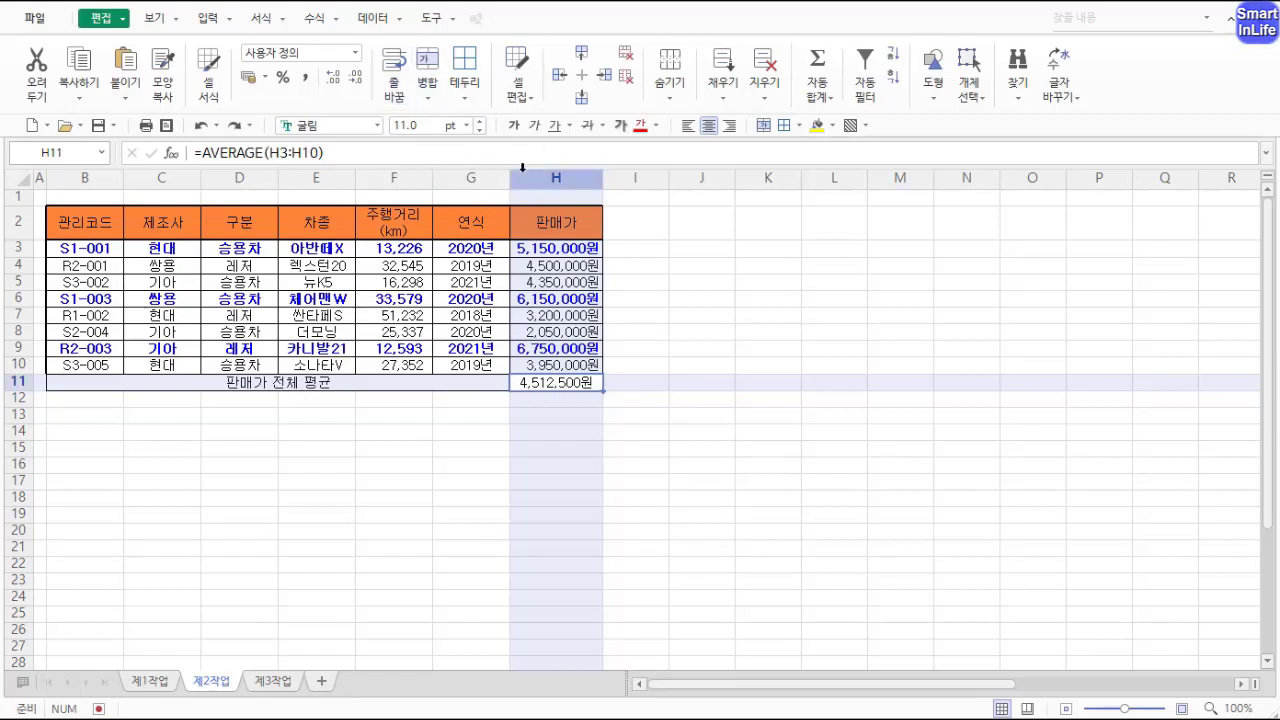
left_click(373, 19)
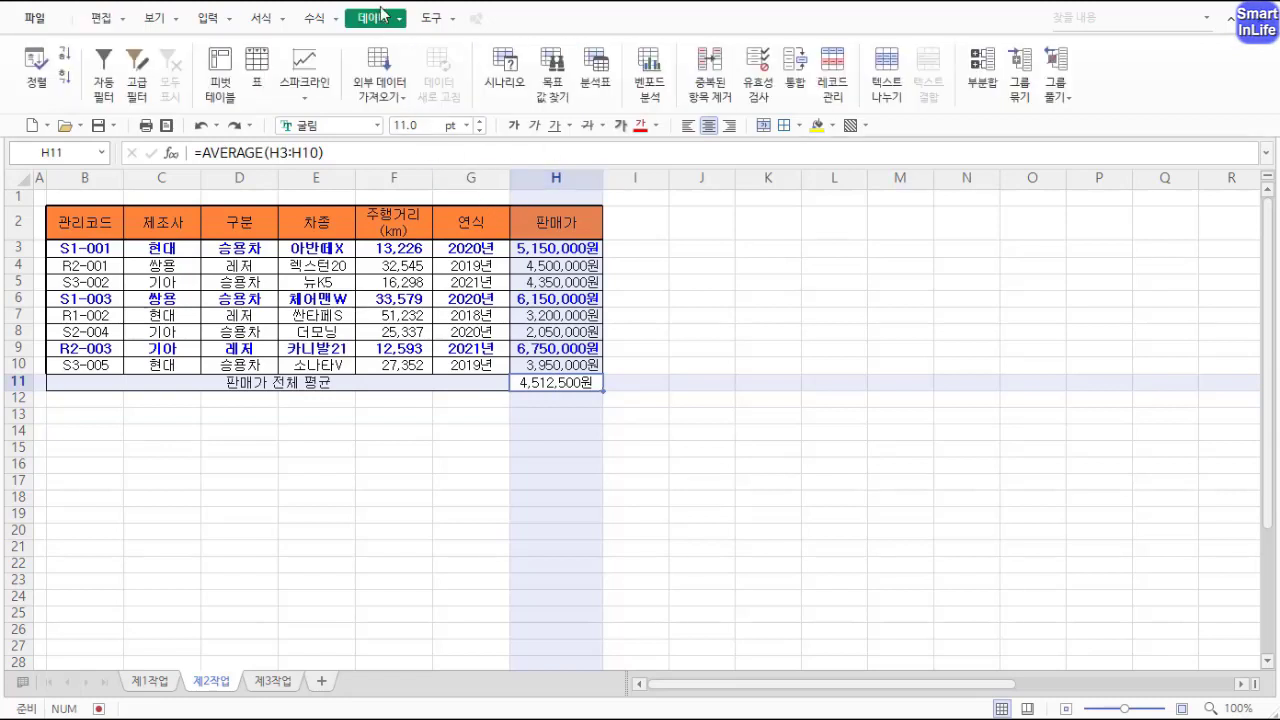
left_click(551, 90)
left_click_drag(714, 289, 927, 289)
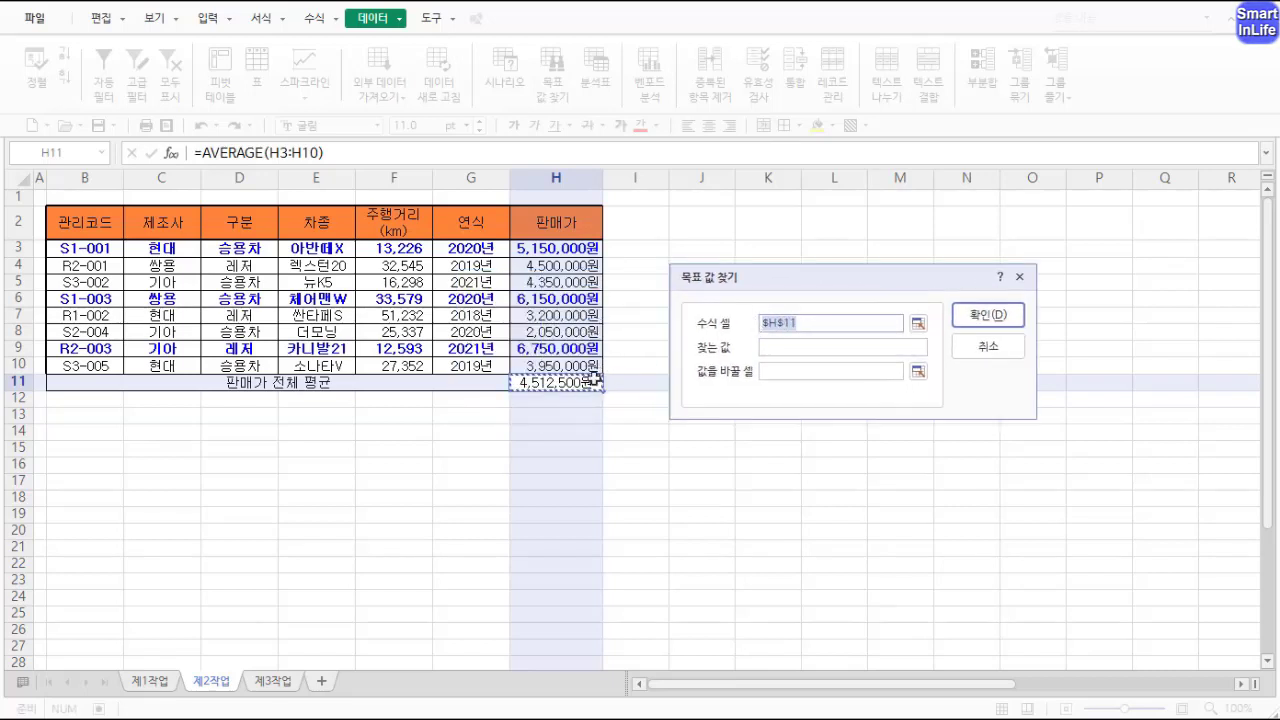
left_click(780, 352)
left_click(569, 384)
left_click(779, 350)
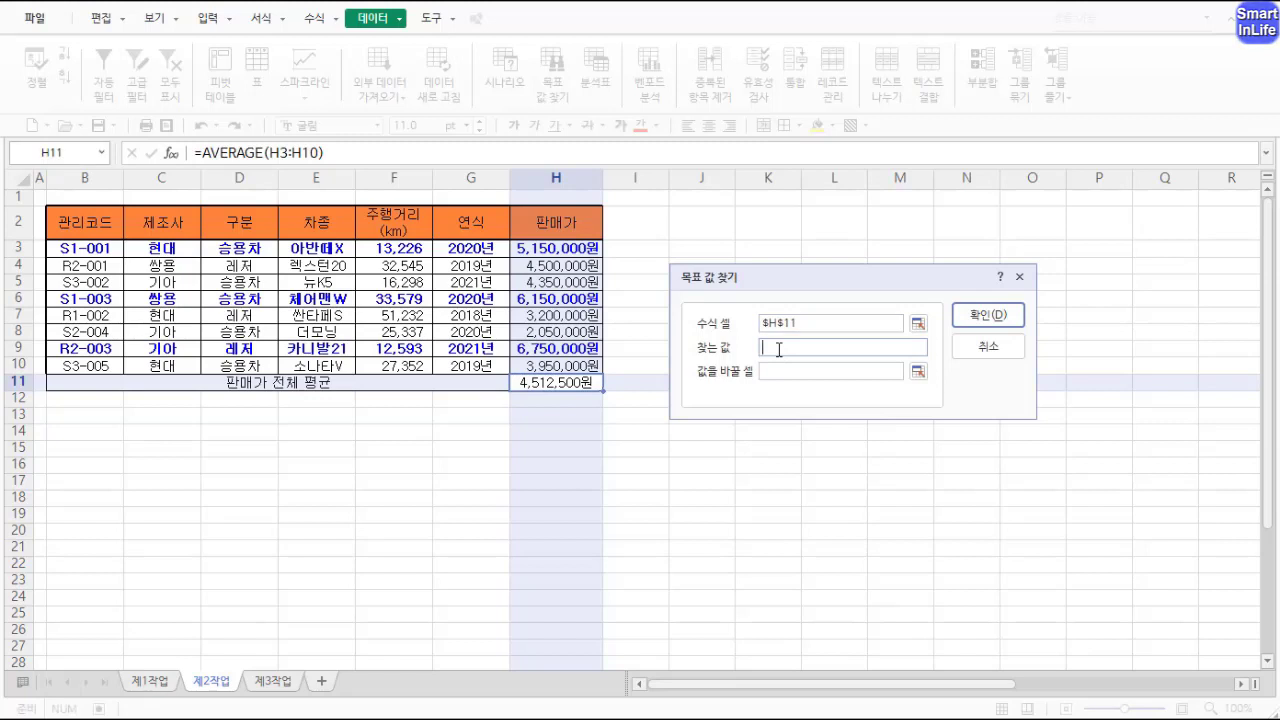
type("4600000")
left_click(794, 370)
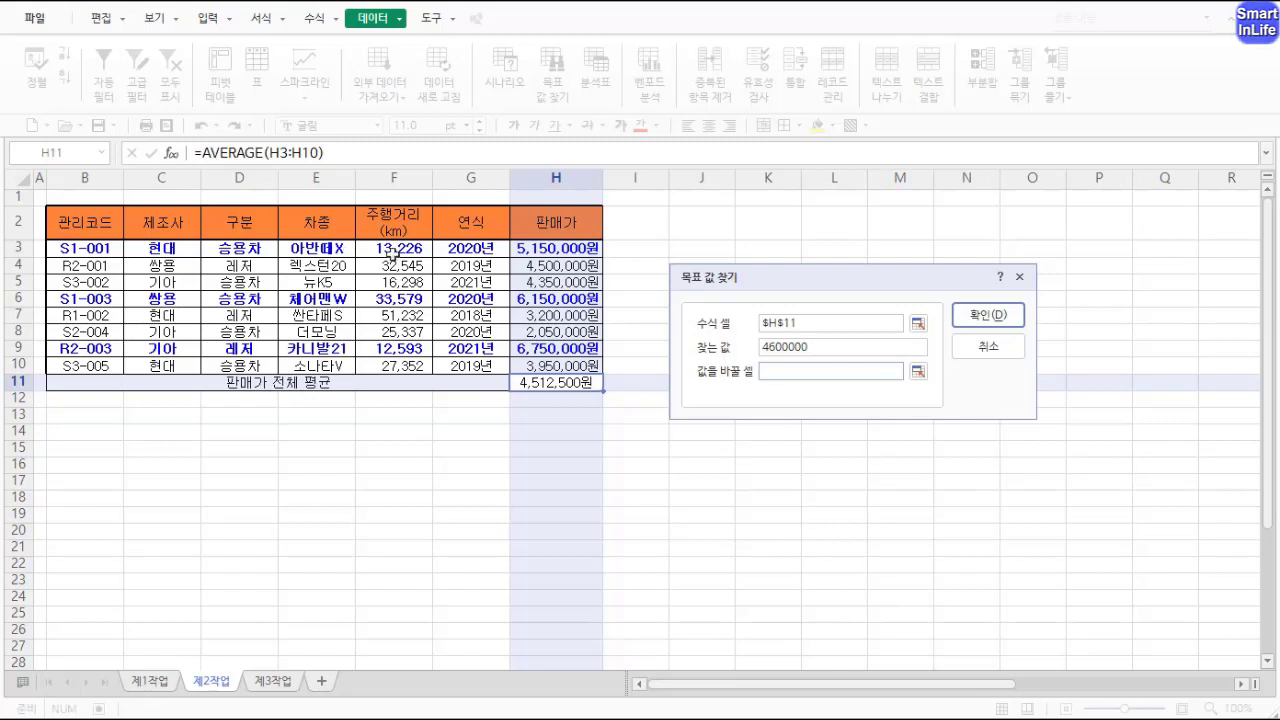
left_click(531, 248)
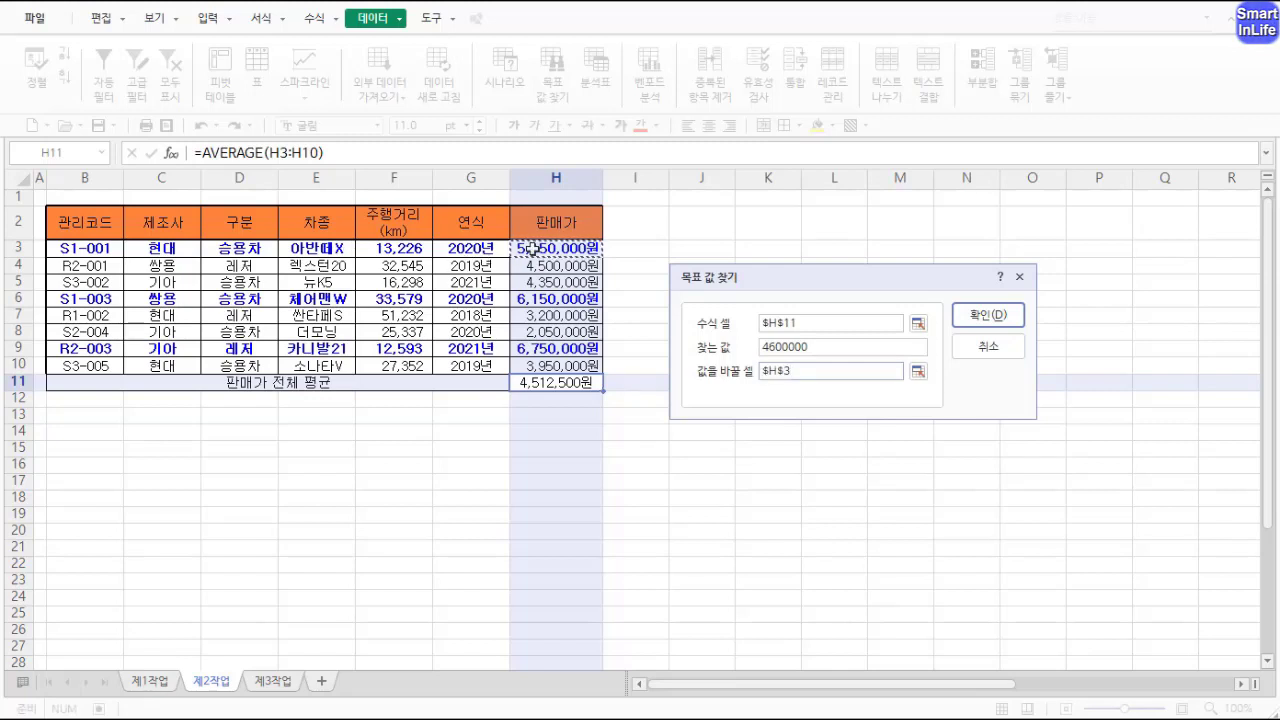
left_click(985, 315)
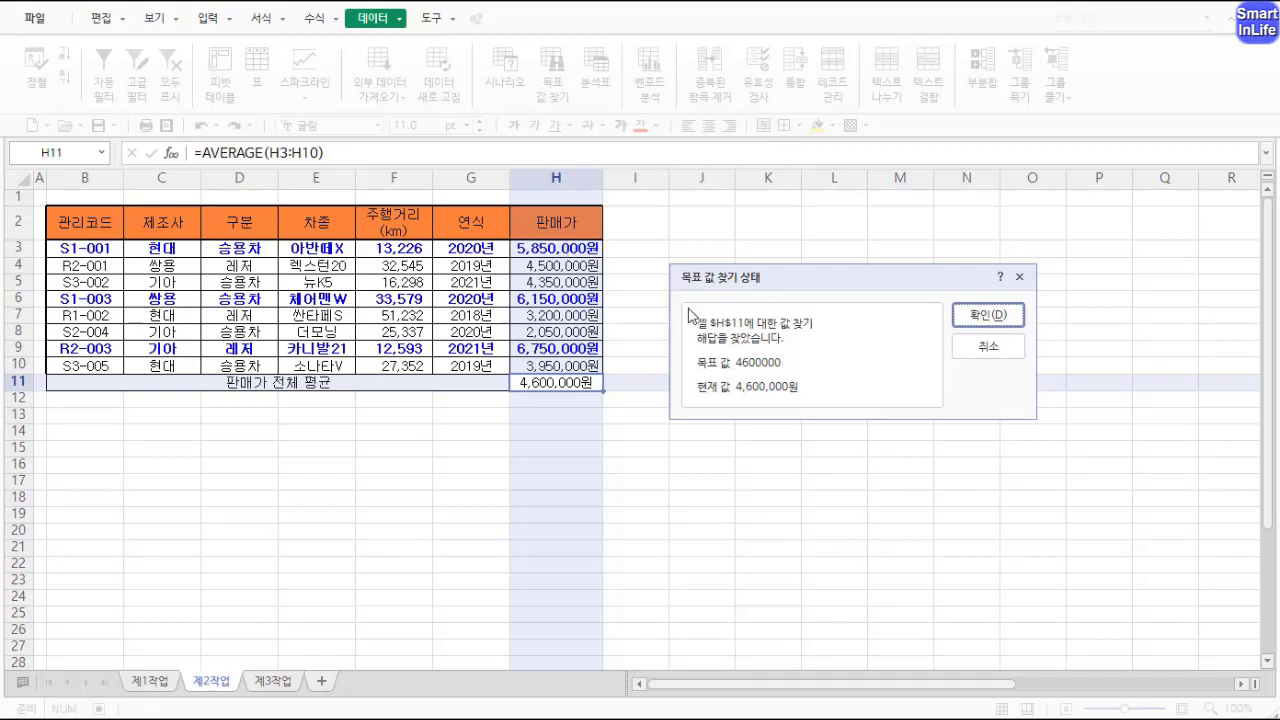
left_click(987, 315)
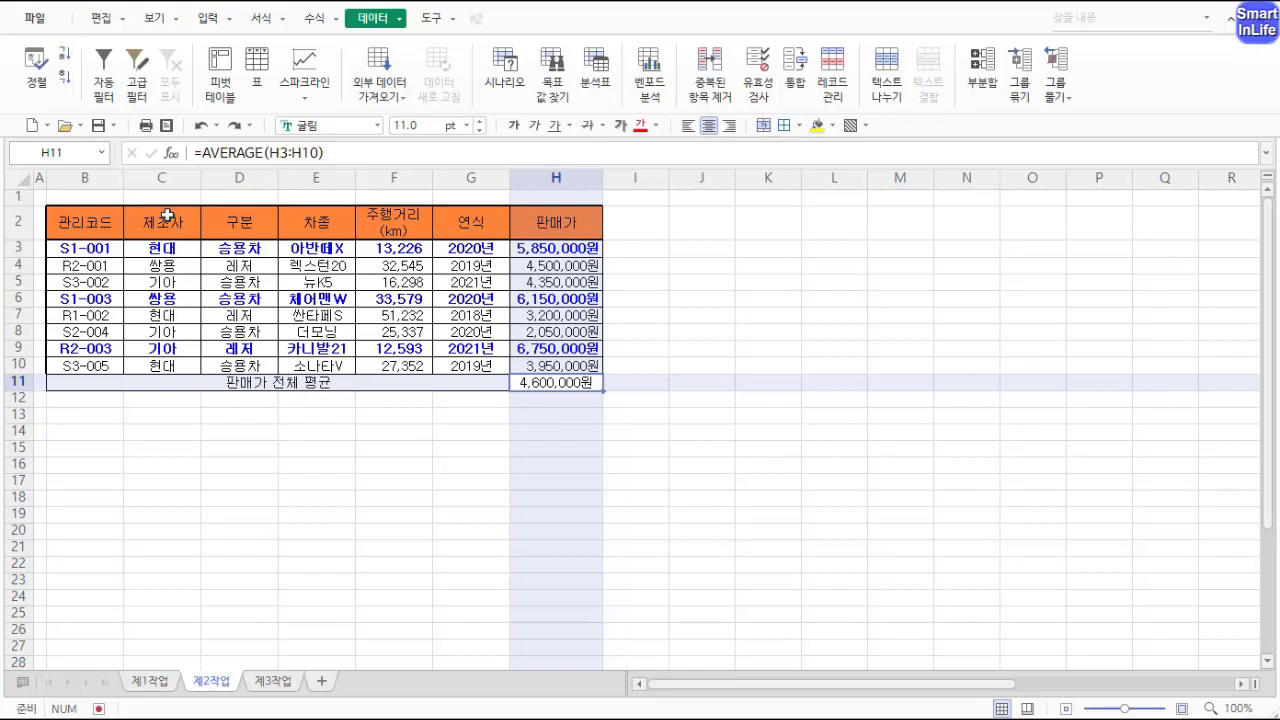
Step: Copy the 제조사 and 주행거리(km) headers into B14:C14 as criteria headings
left_click(167, 215)
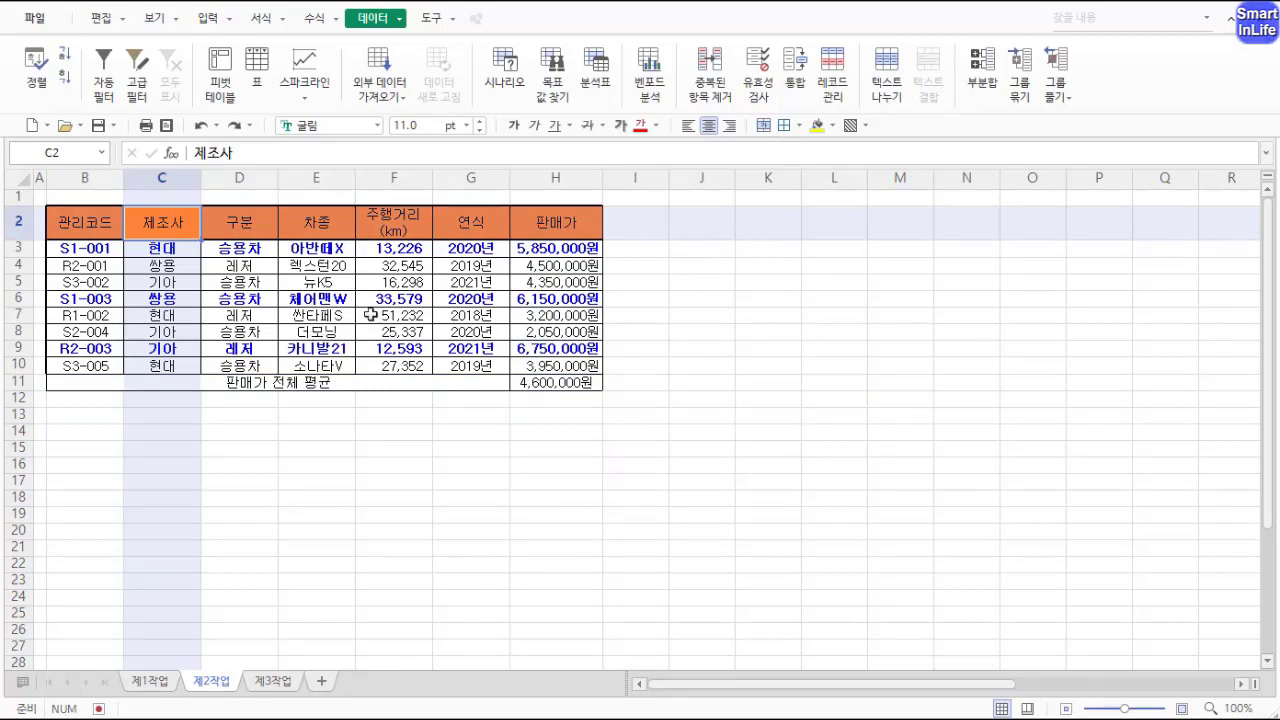
left_click(391, 215, "ctrl")
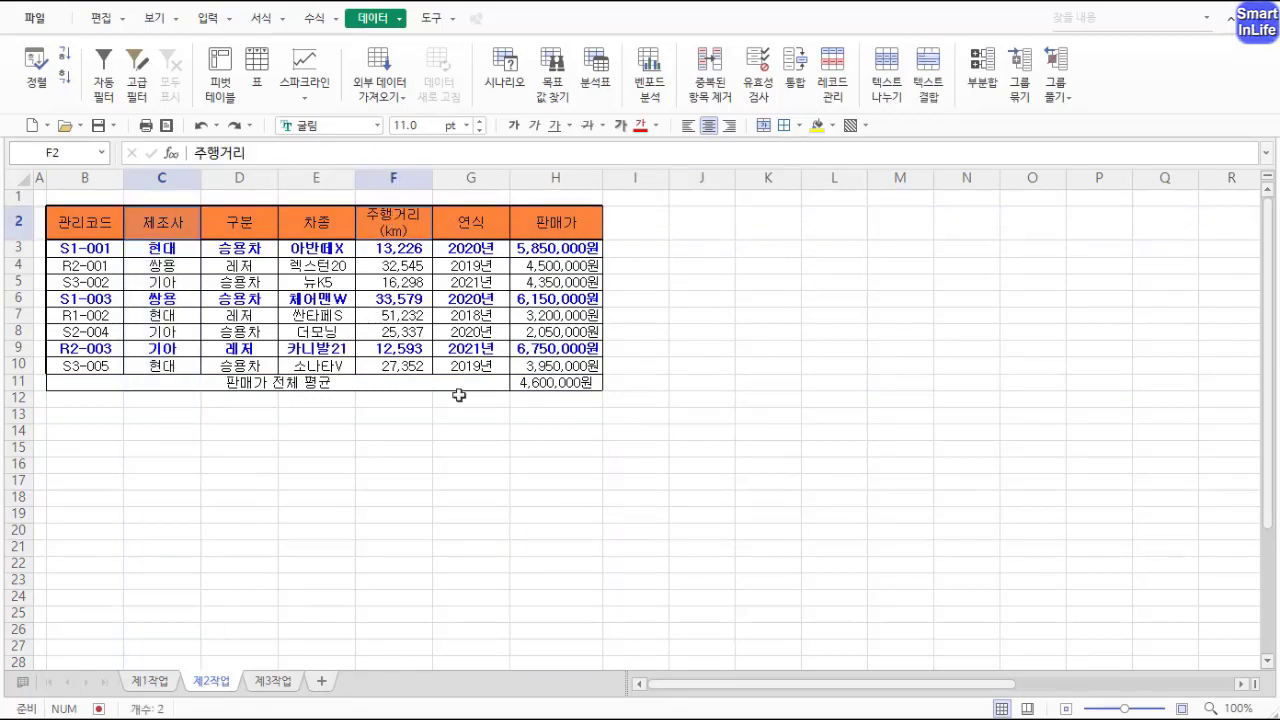
key("ctrl+c")
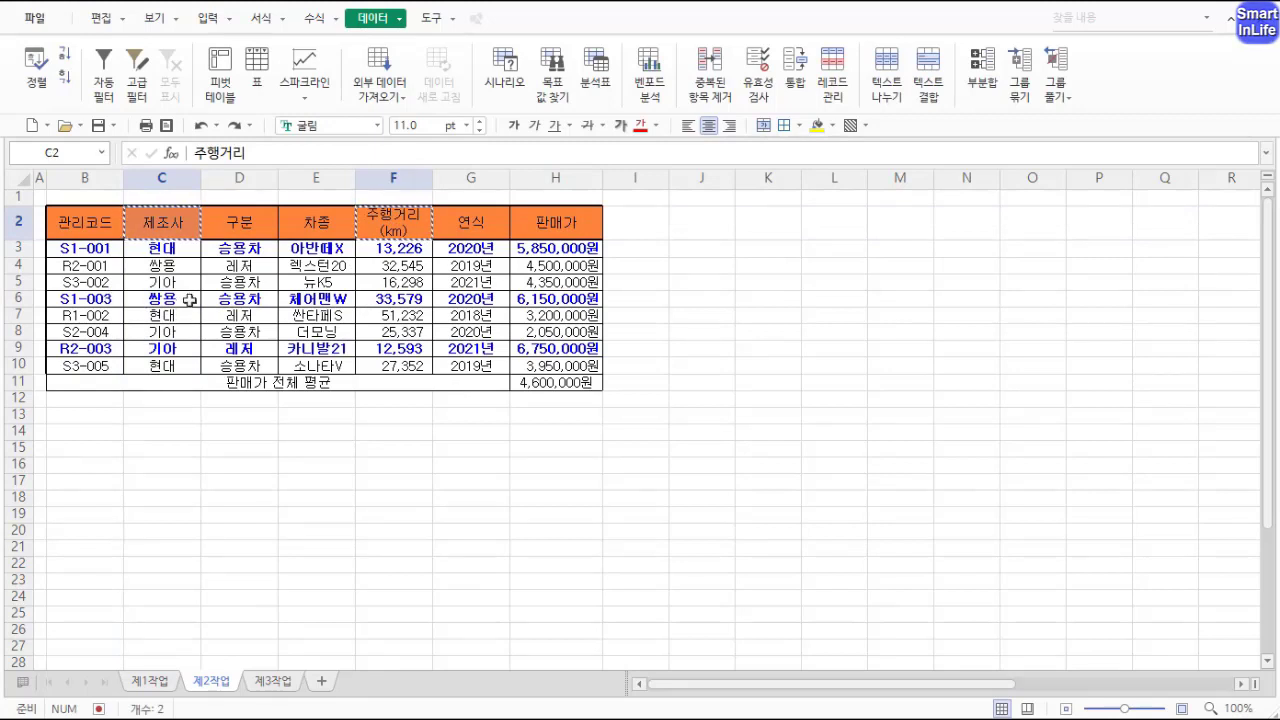
left_click(76, 432)
key("ctrl+v")
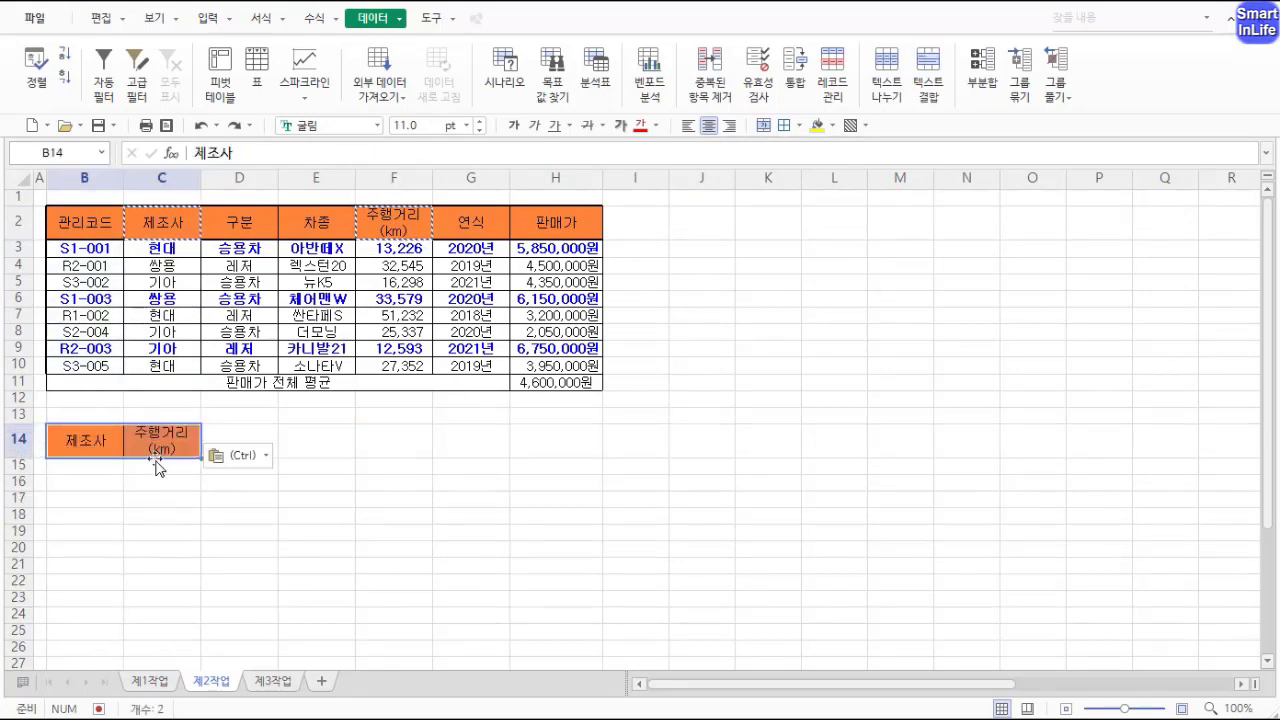
Step: Copy the value 쌍용 into cell B15 below the 제조사 criteria heading
left_click(94, 467)
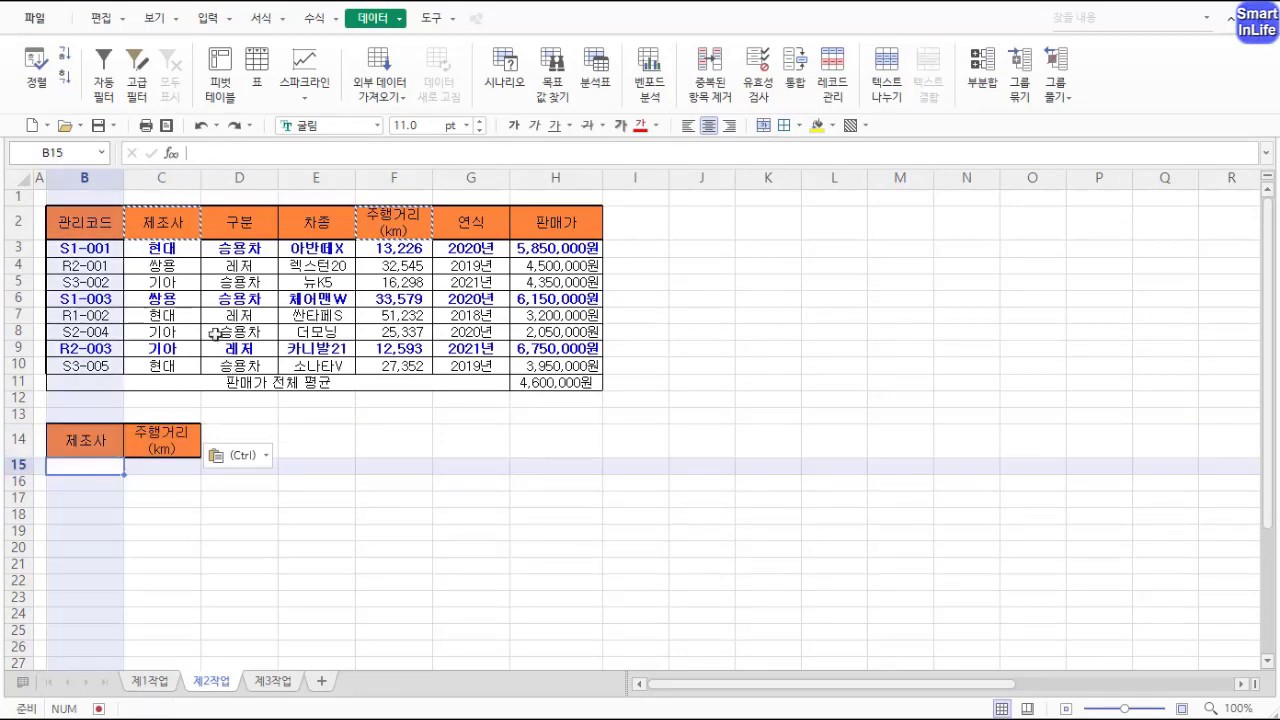
left_click(198, 299)
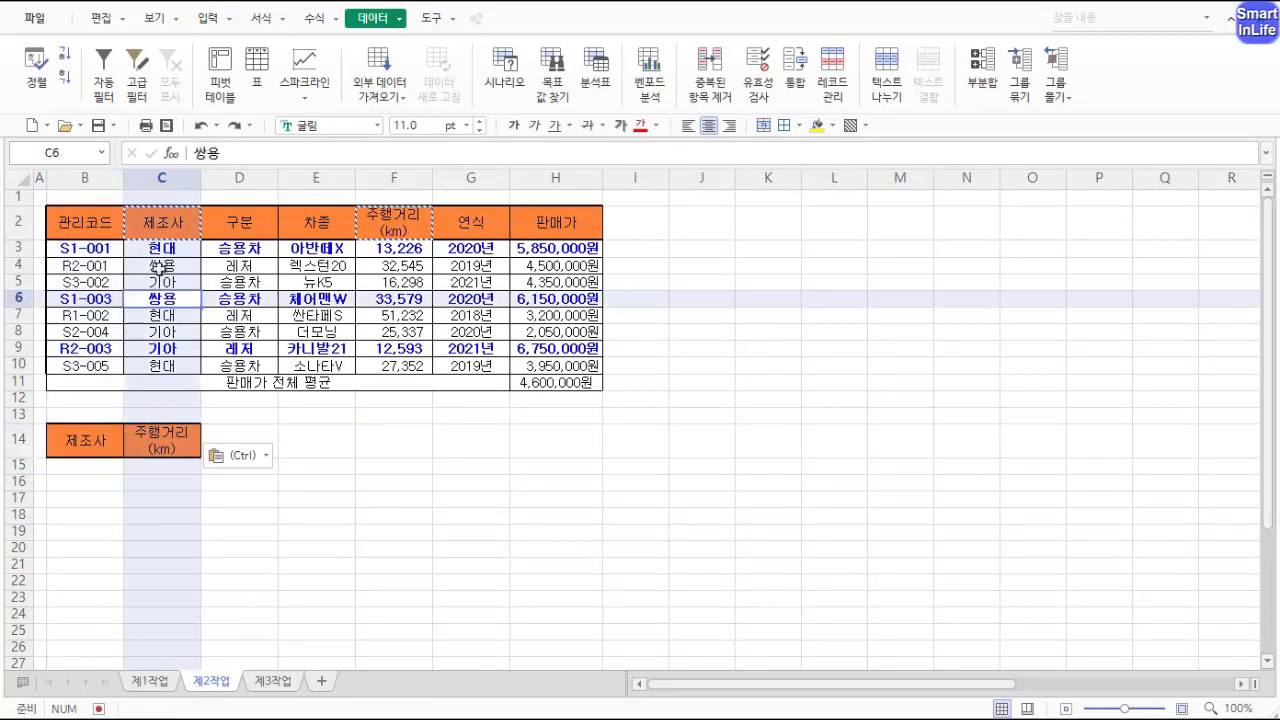
key("ctrl+c")
left_click(110, 467)
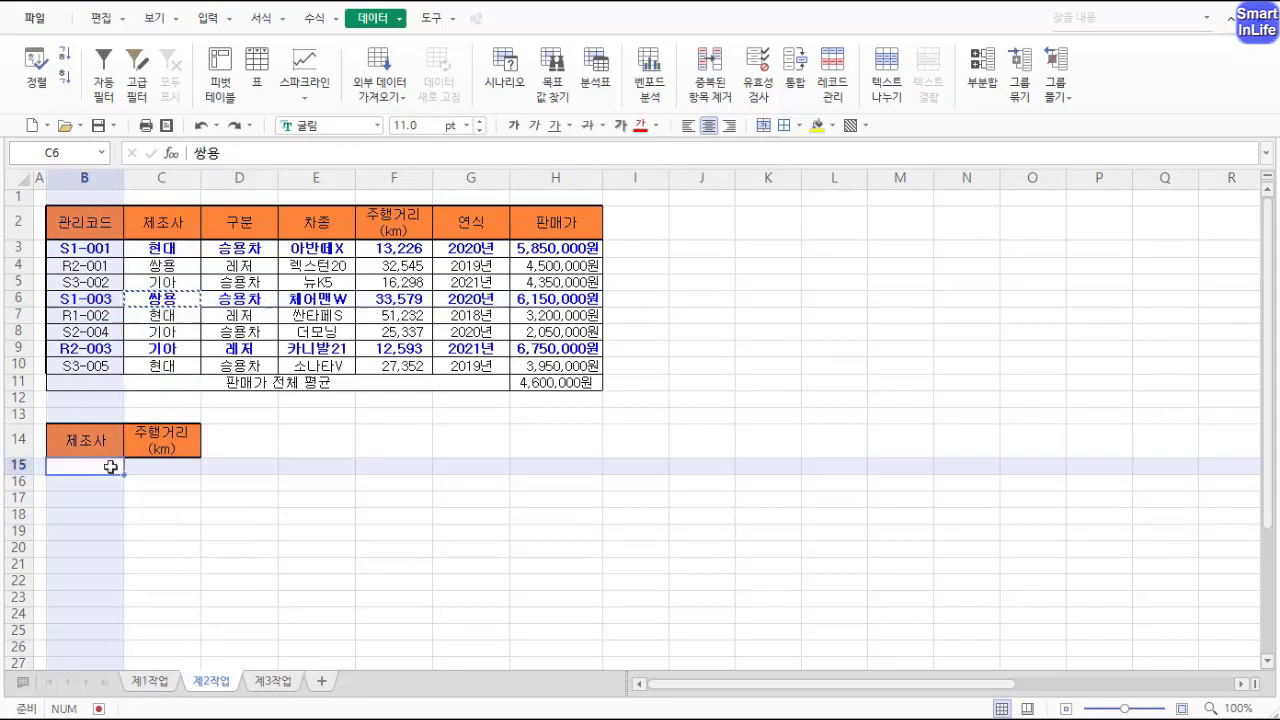
key("ctrl+v")
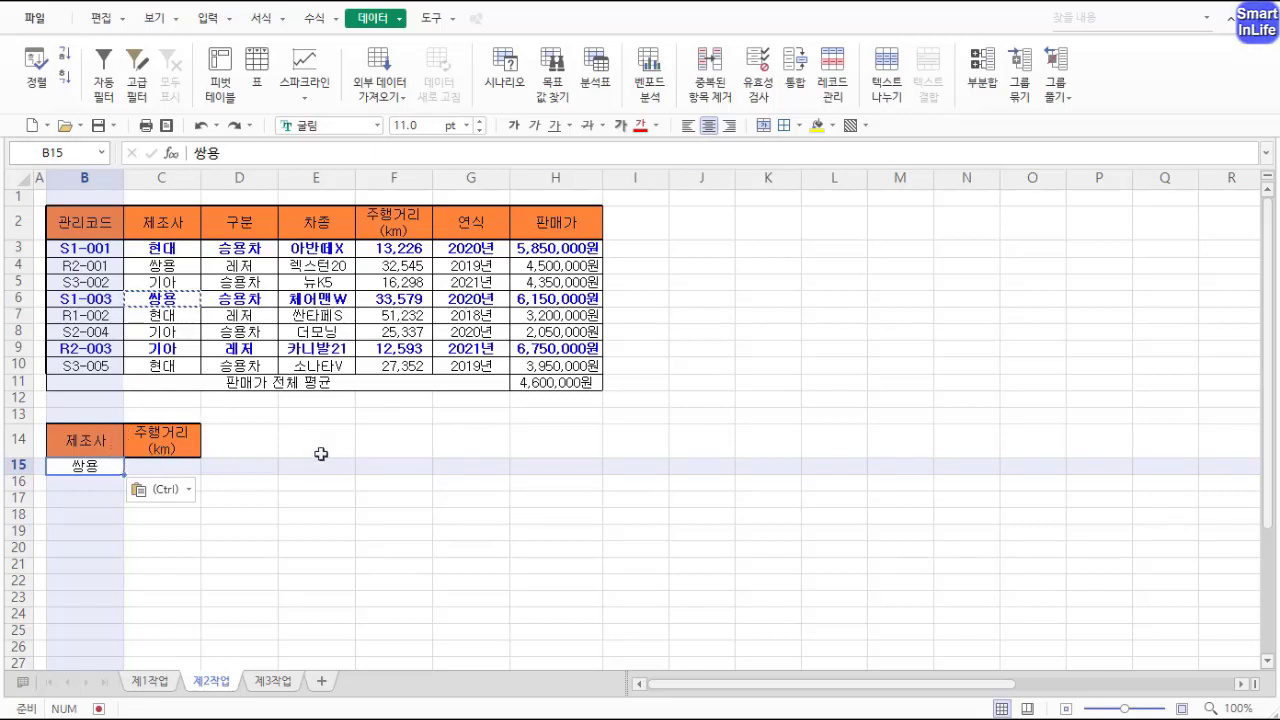
Step: Enter the criterion >=50000 in cell C16 under the mileage heading
key("Right")
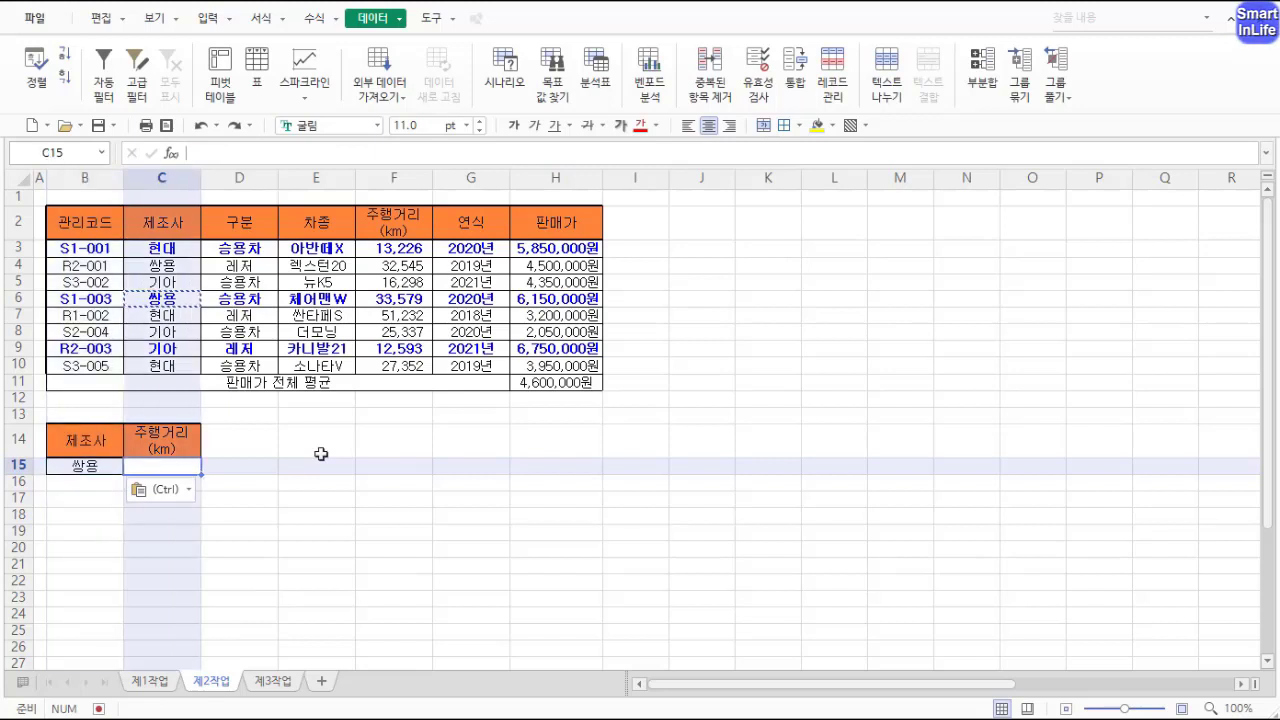
key("Down")
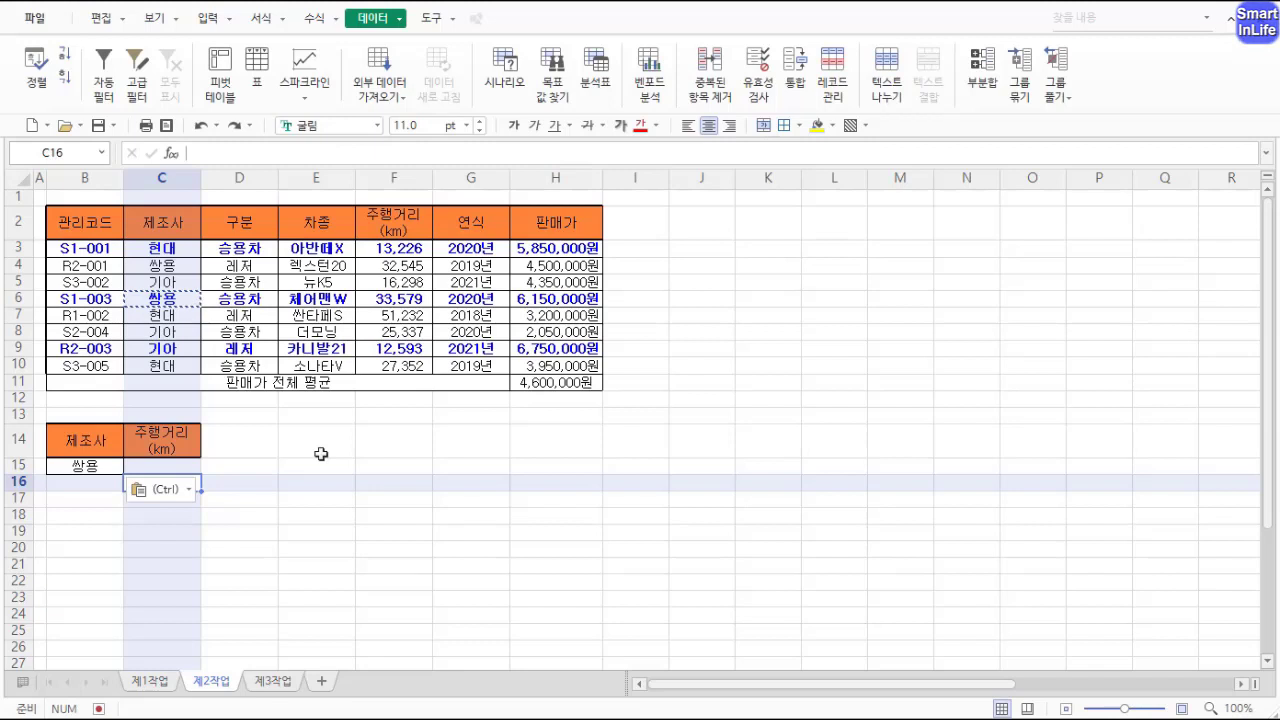
key("Escape")
type(">=50")
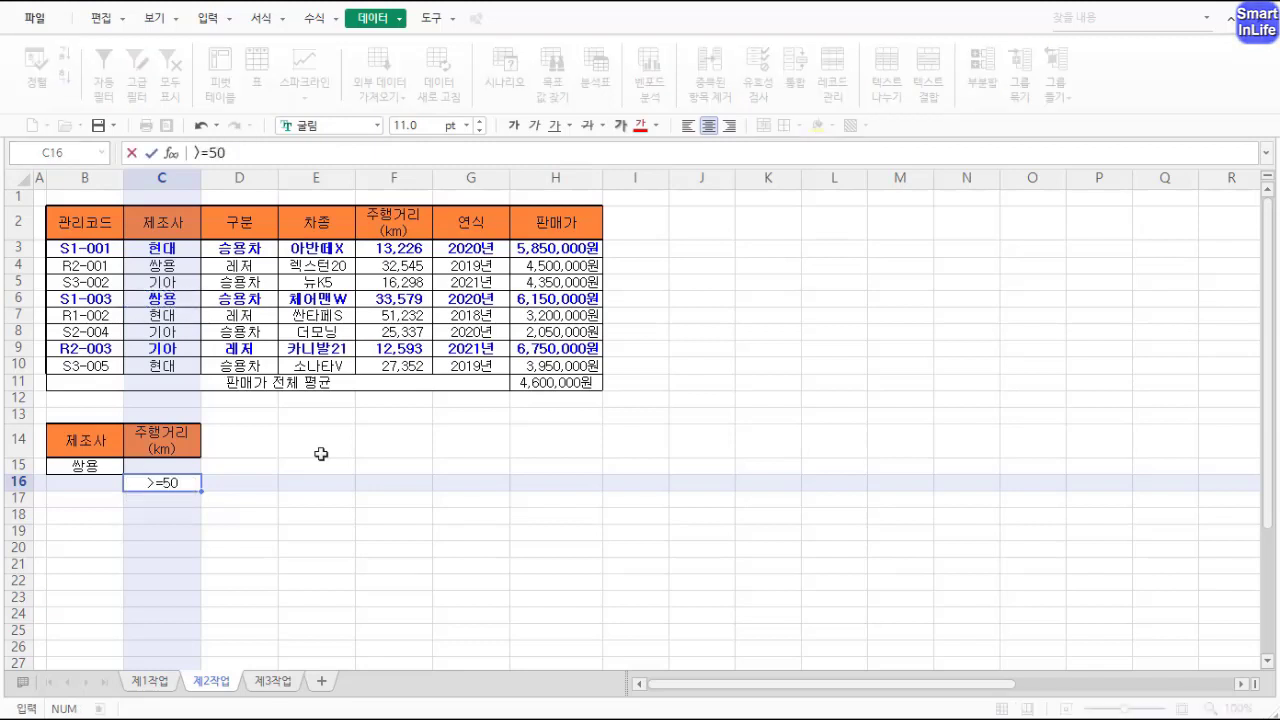
type("000")
key("Return")
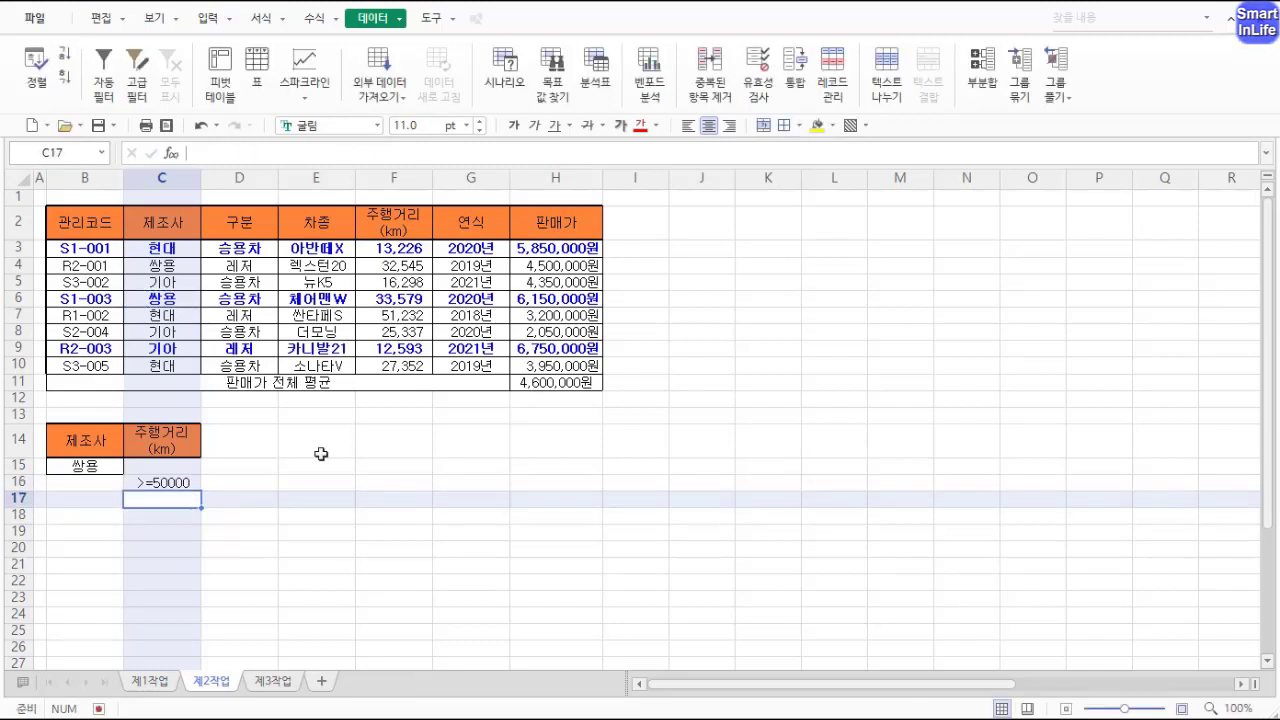
Step: Copy the headers 관리코드, 차종, 주행거리(km) and 판매가 into B18:E18 as output headings
left_click(193, 481)
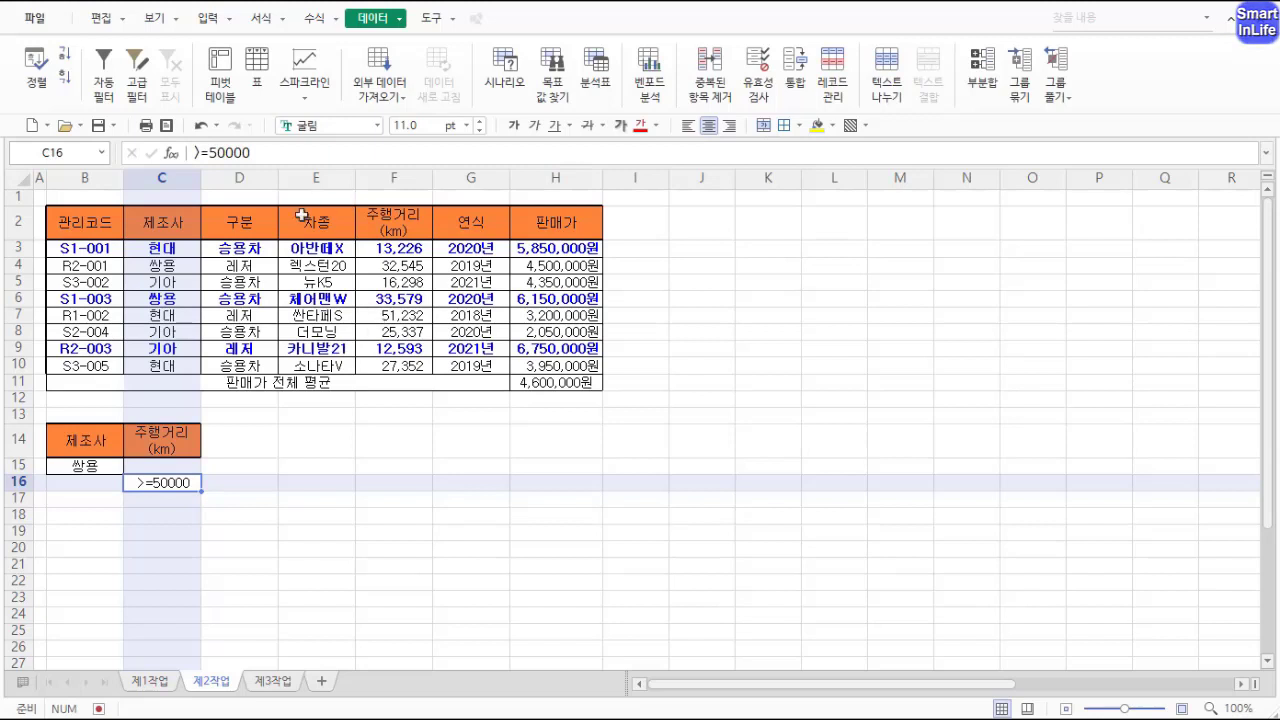
left_click(99, 225)
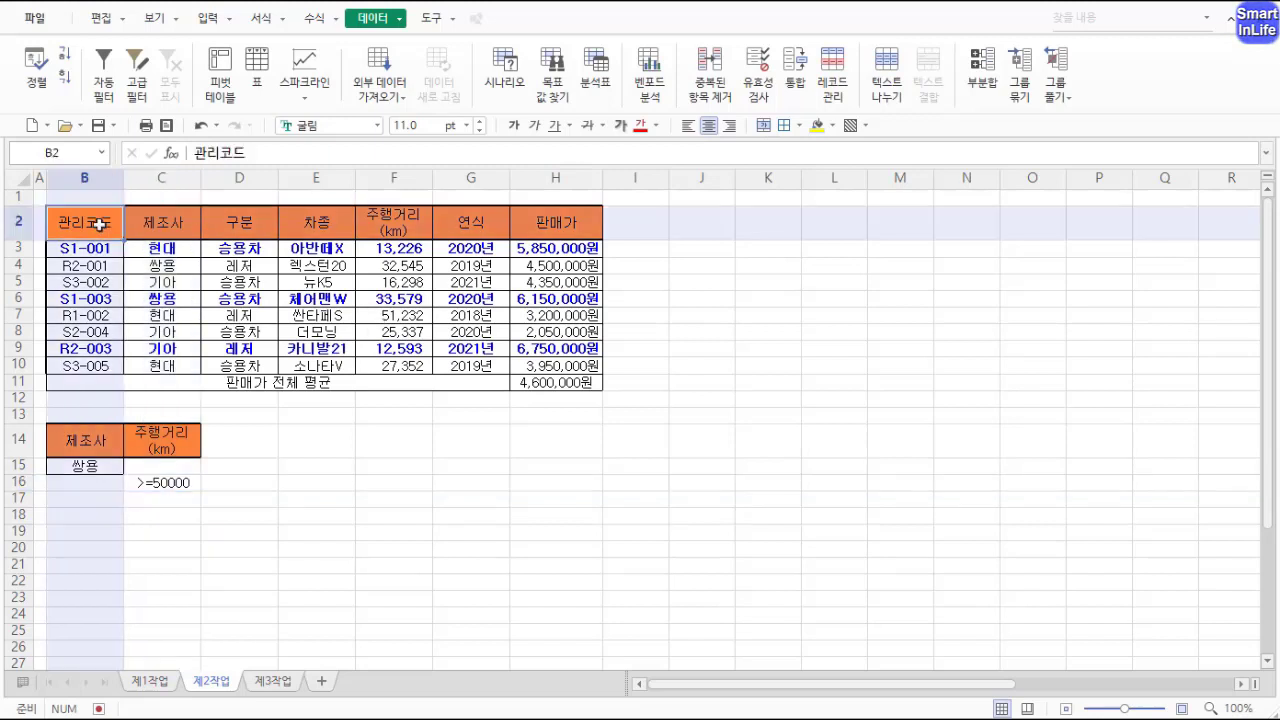
left_click(325, 227, "ctrl")
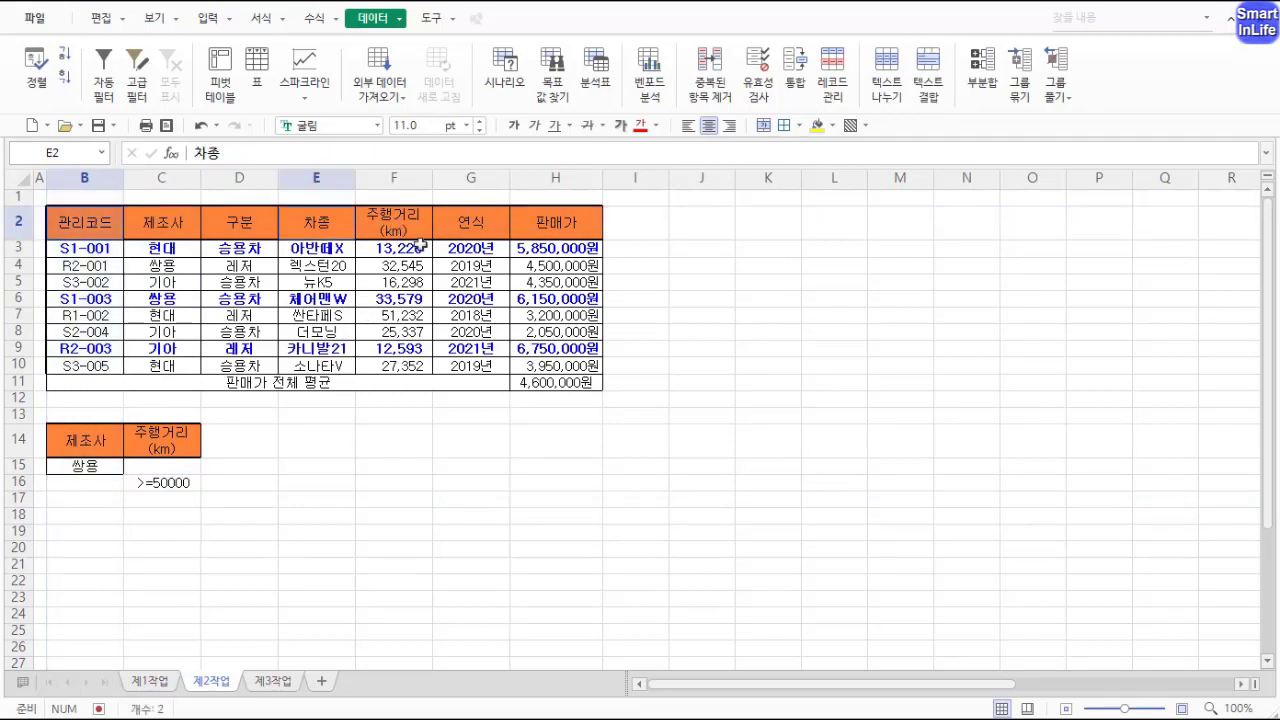
left_click(410, 229, "ctrl")
left_click(564, 226, "ctrl")
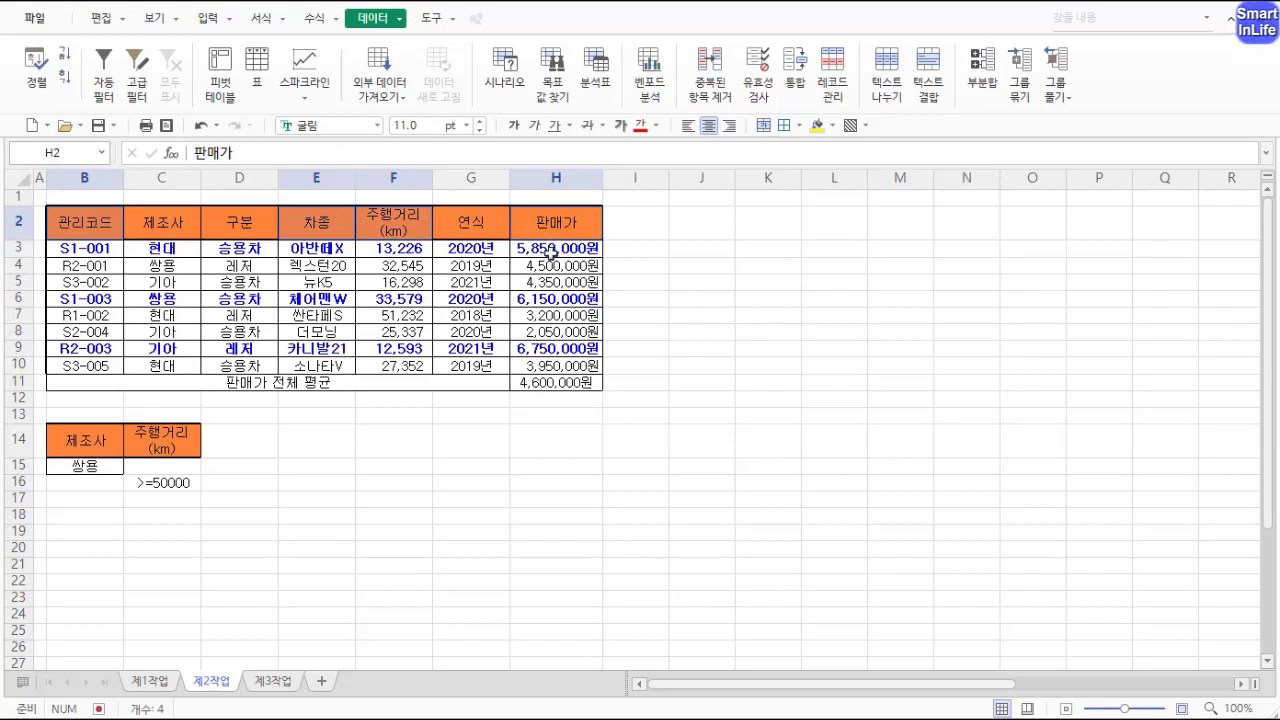
key("ctrl+c")
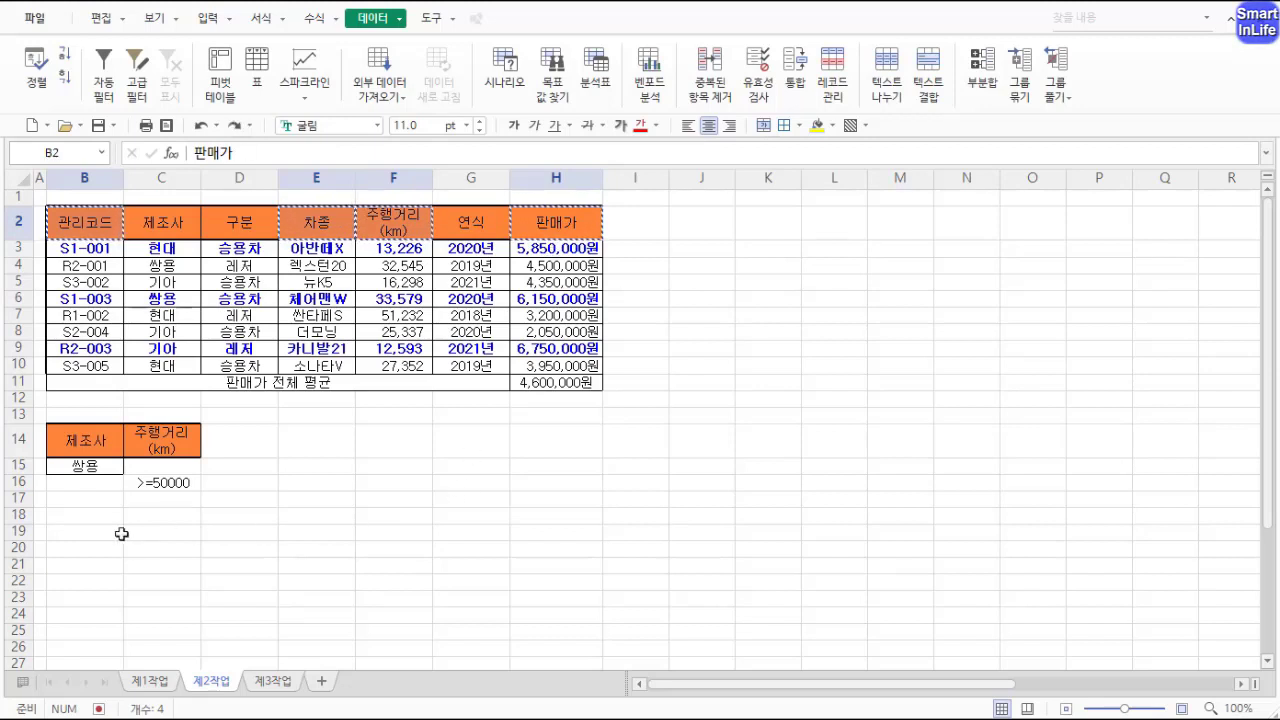
left_click(91, 517)
key("ctrl+v")
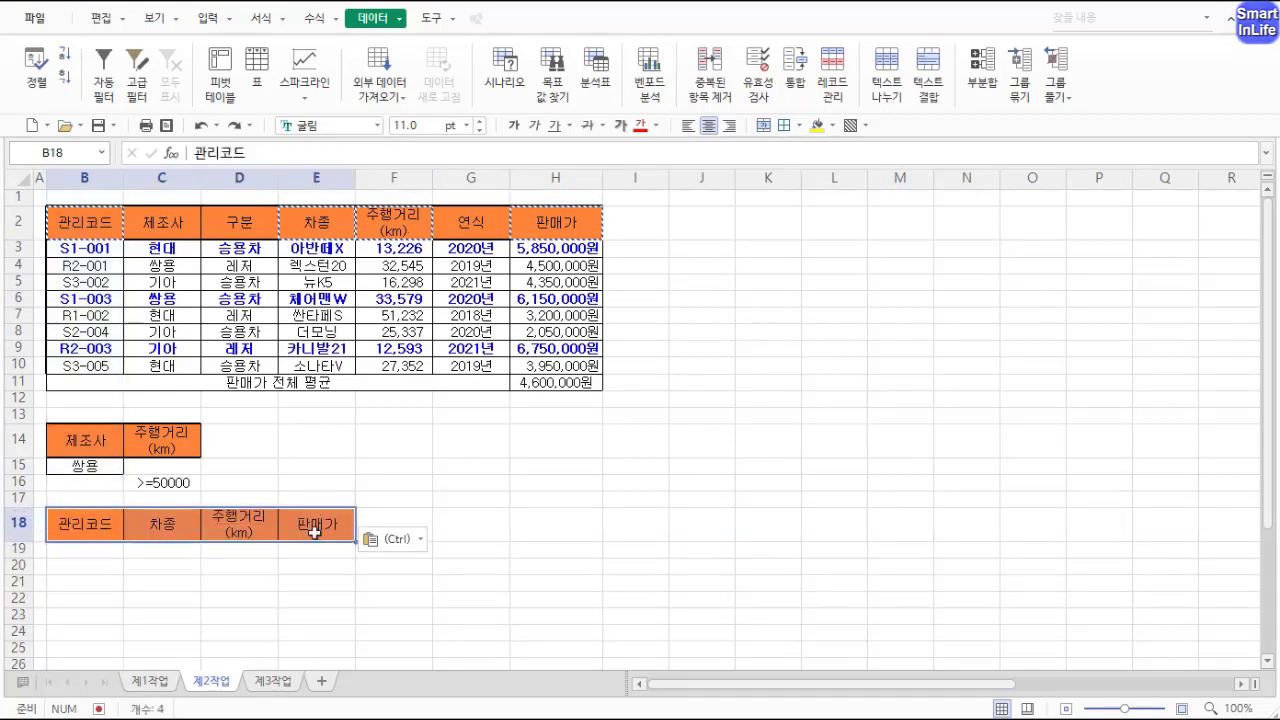
Step: Open Advanced Filter for the table and set its data range to B2:H10
left_click(314, 533)
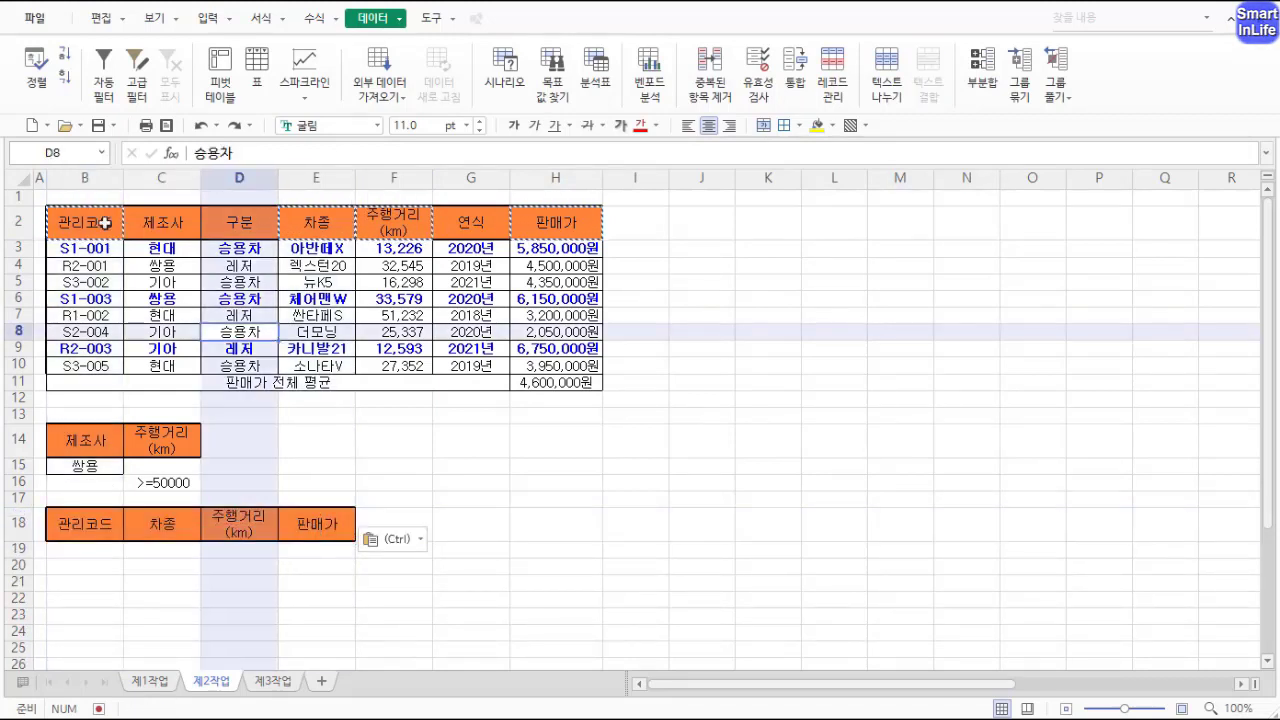
left_click_drag(85, 222, 556, 368)
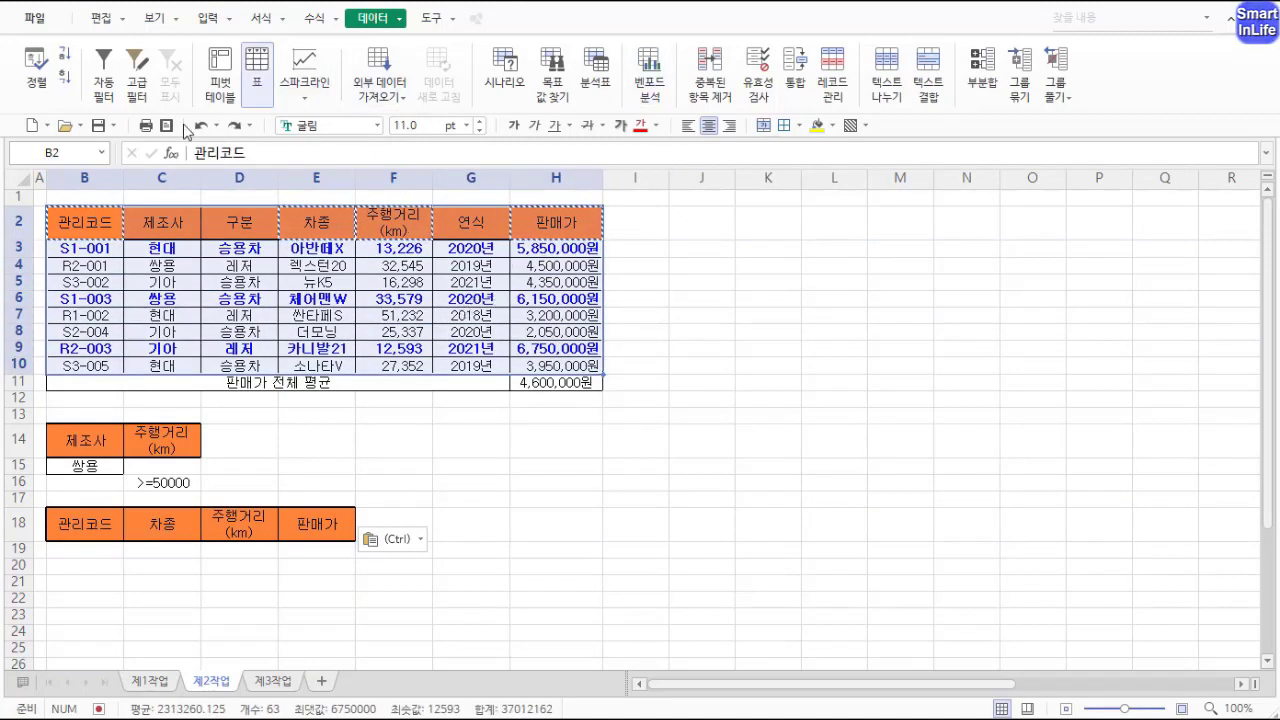
left_click(139, 95)
left_click_drag(675, 222, 861, 225)
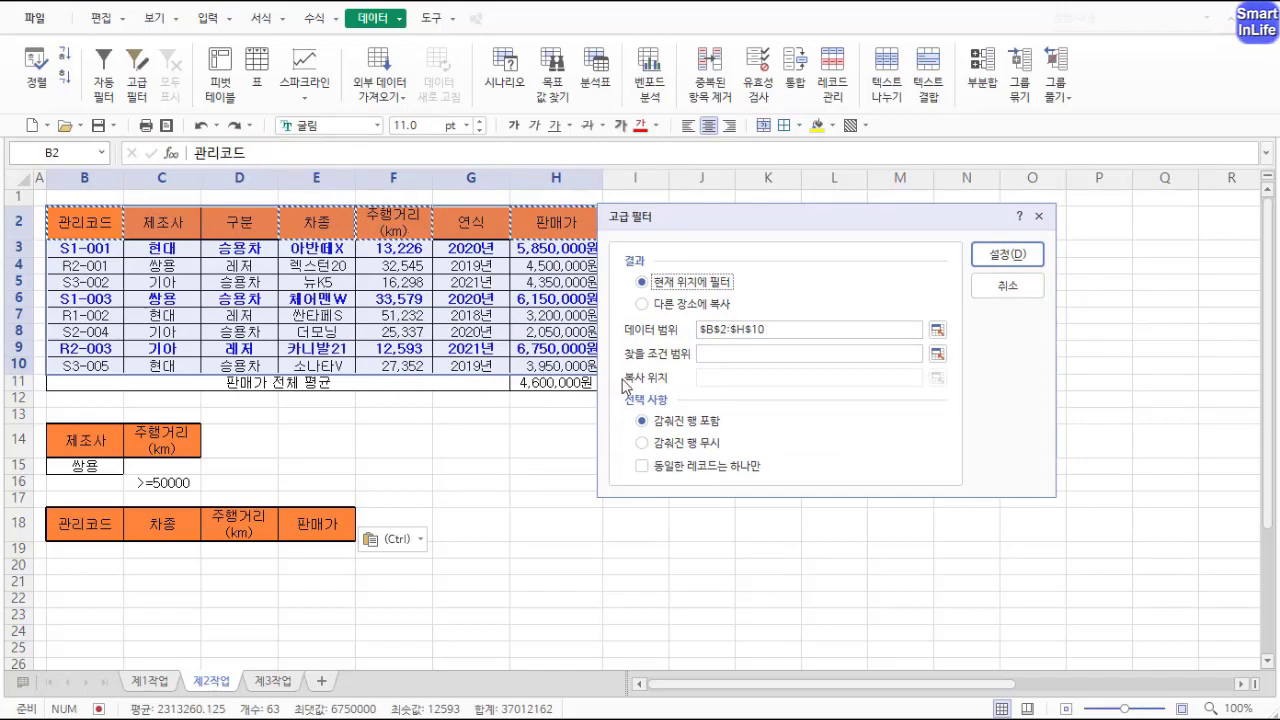
left_click_drag(786, 328, 655, 333)
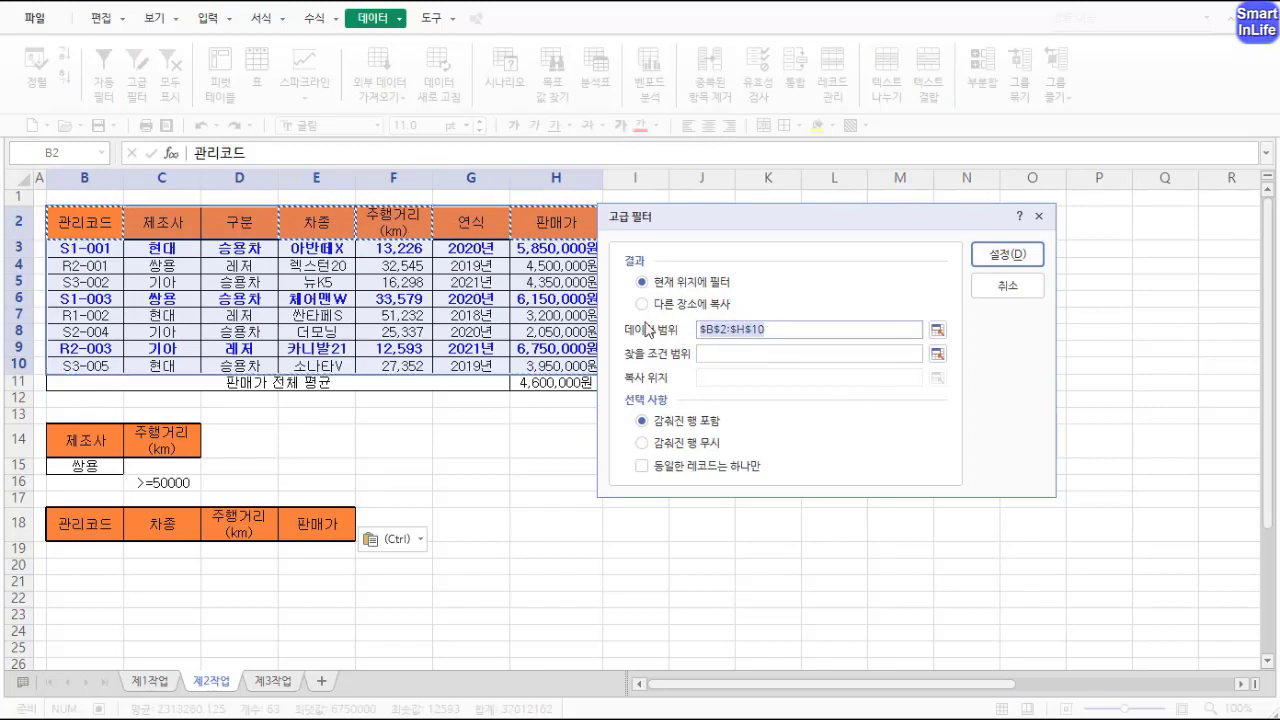
key("Delete")
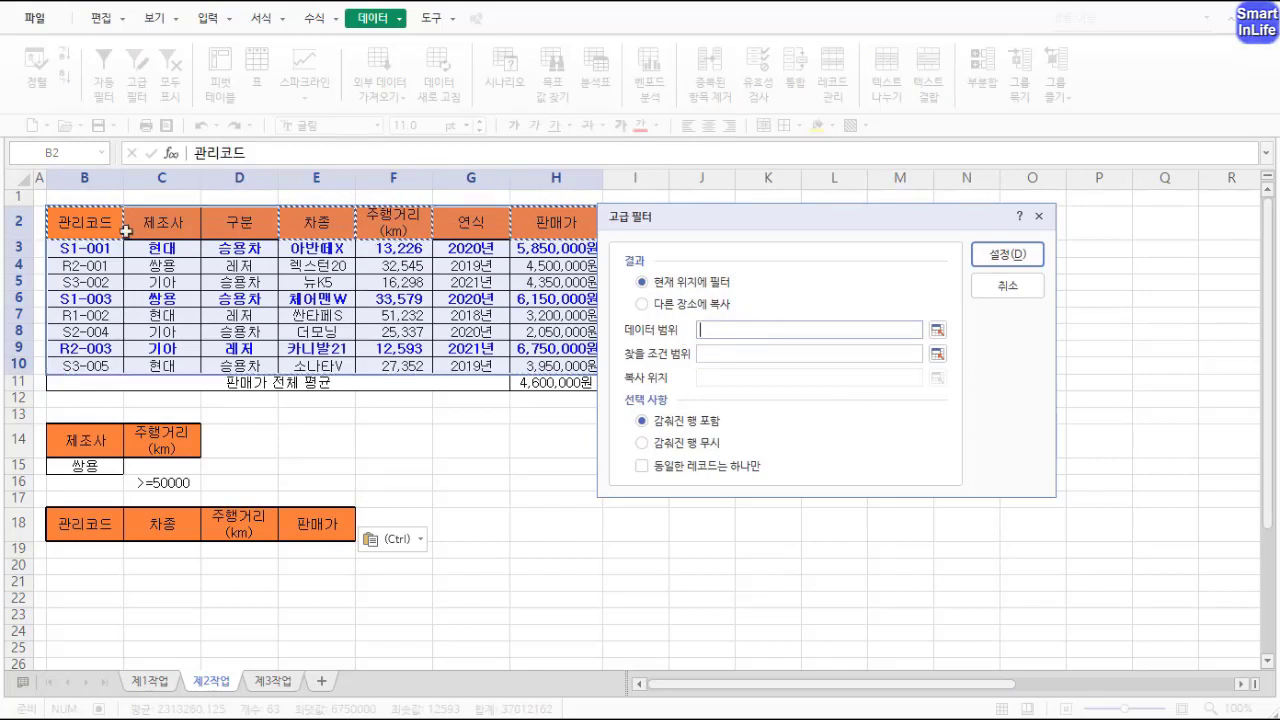
left_click_drag(100, 220, 565, 366)
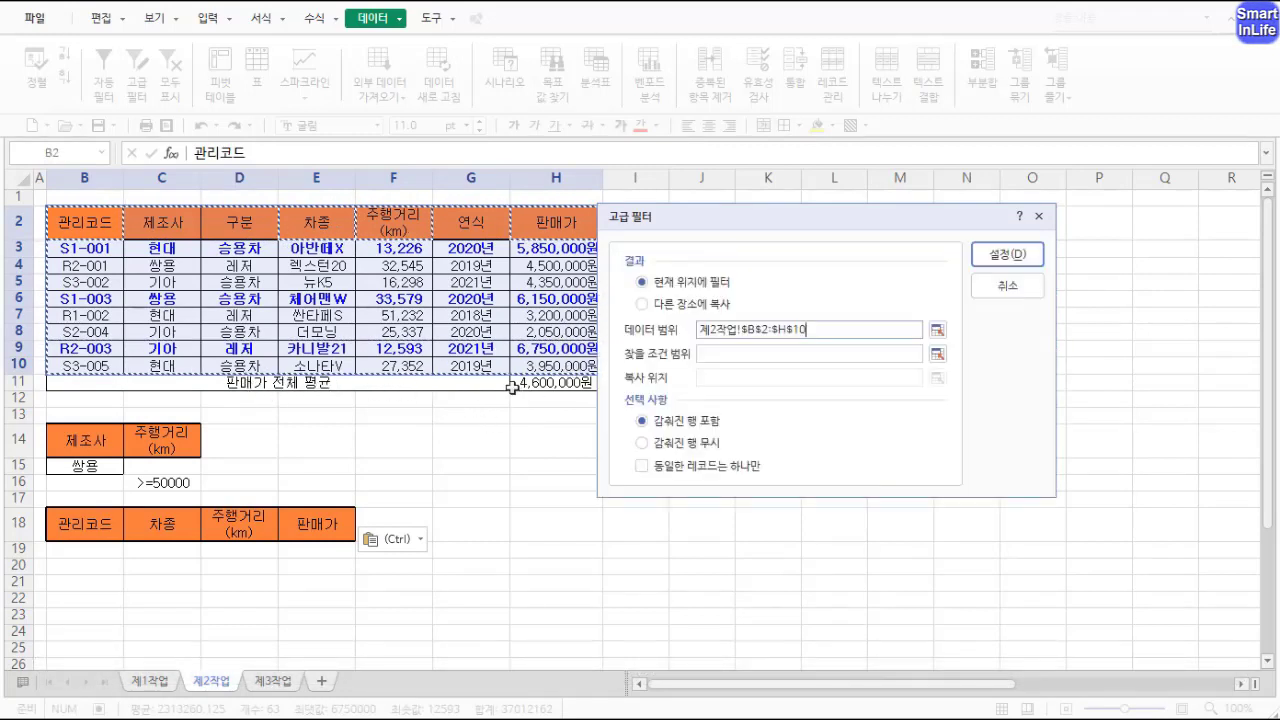
Step: Set the Advanced Filter criteria range to B14:C16
left_click(722, 352)
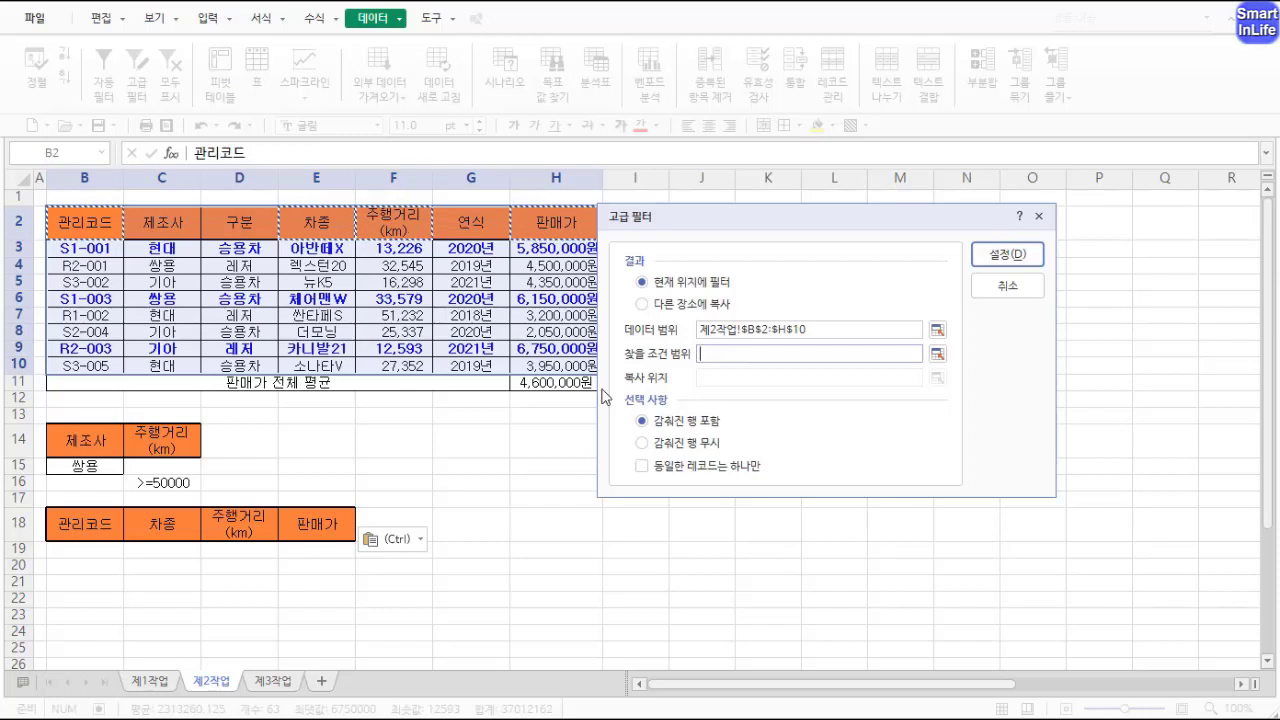
left_click_drag(98, 440, 148, 479)
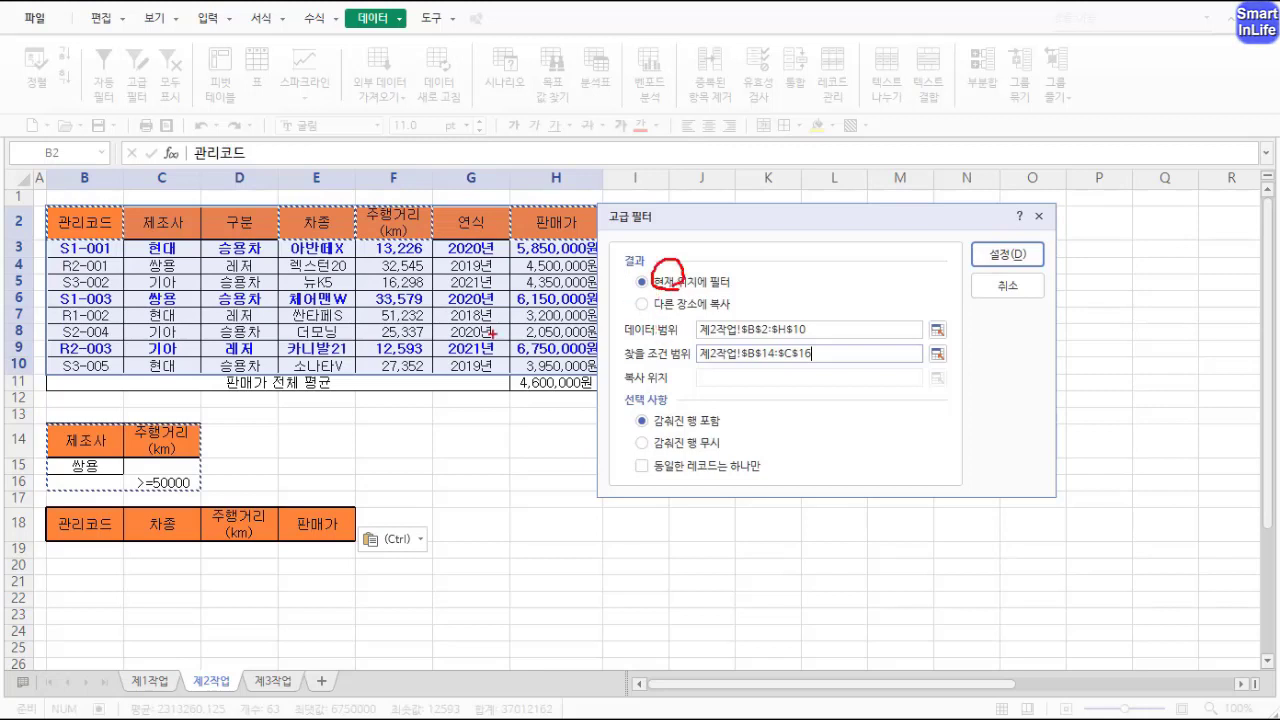
left_click_drag(640, 283, 482, 287)
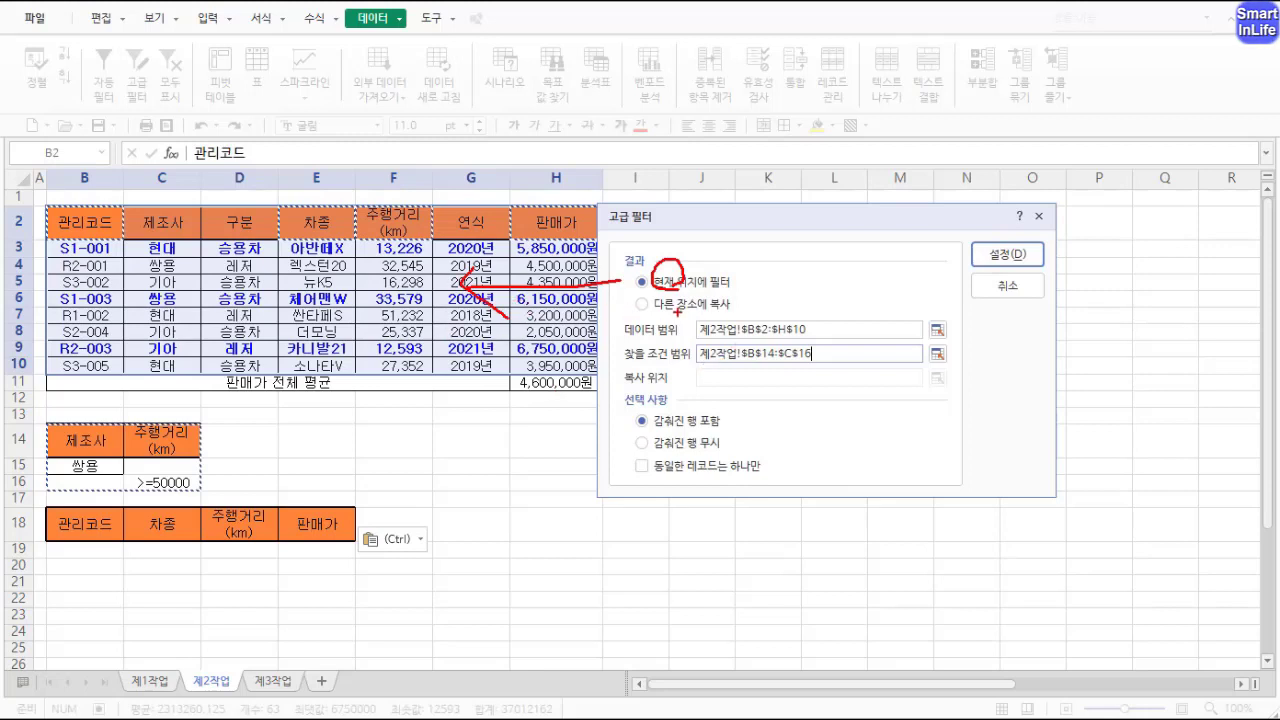
Step: Set Advanced Filter to copy the results to another location, B18:E18, and run the extraction
left_click_drag(672, 302, 400, 517)
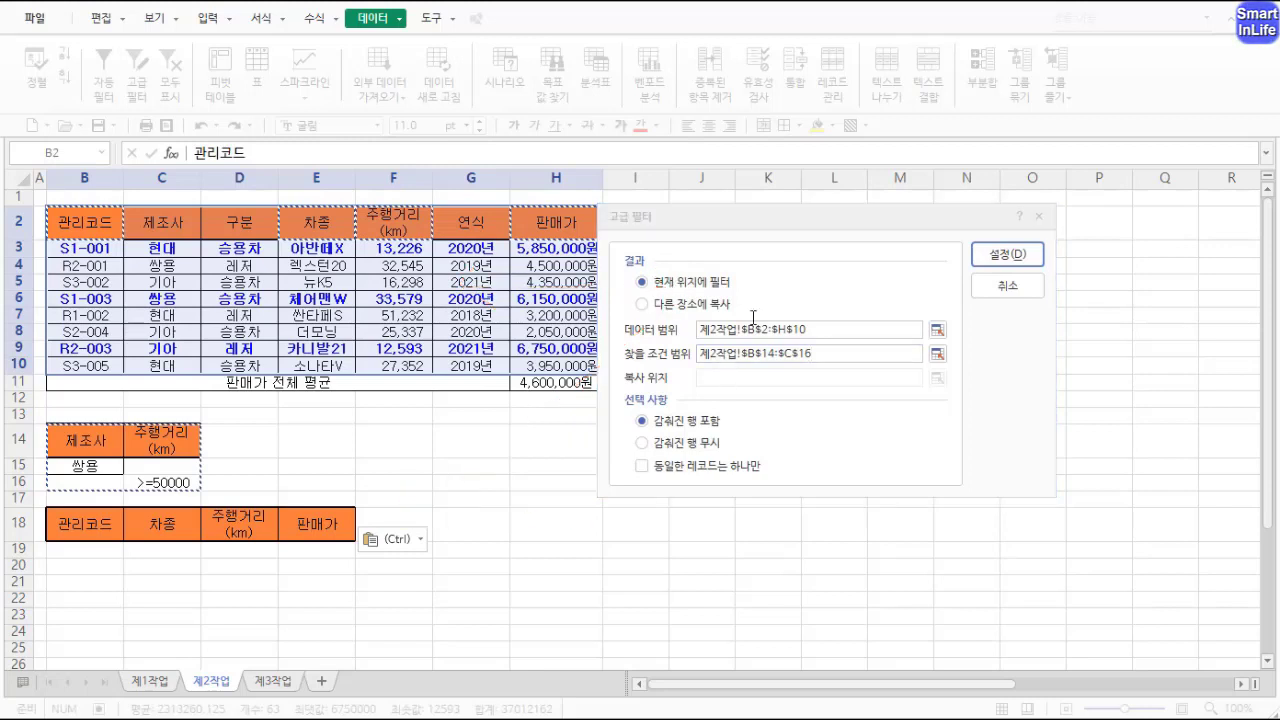
key("Escape")
left_click(665, 305)
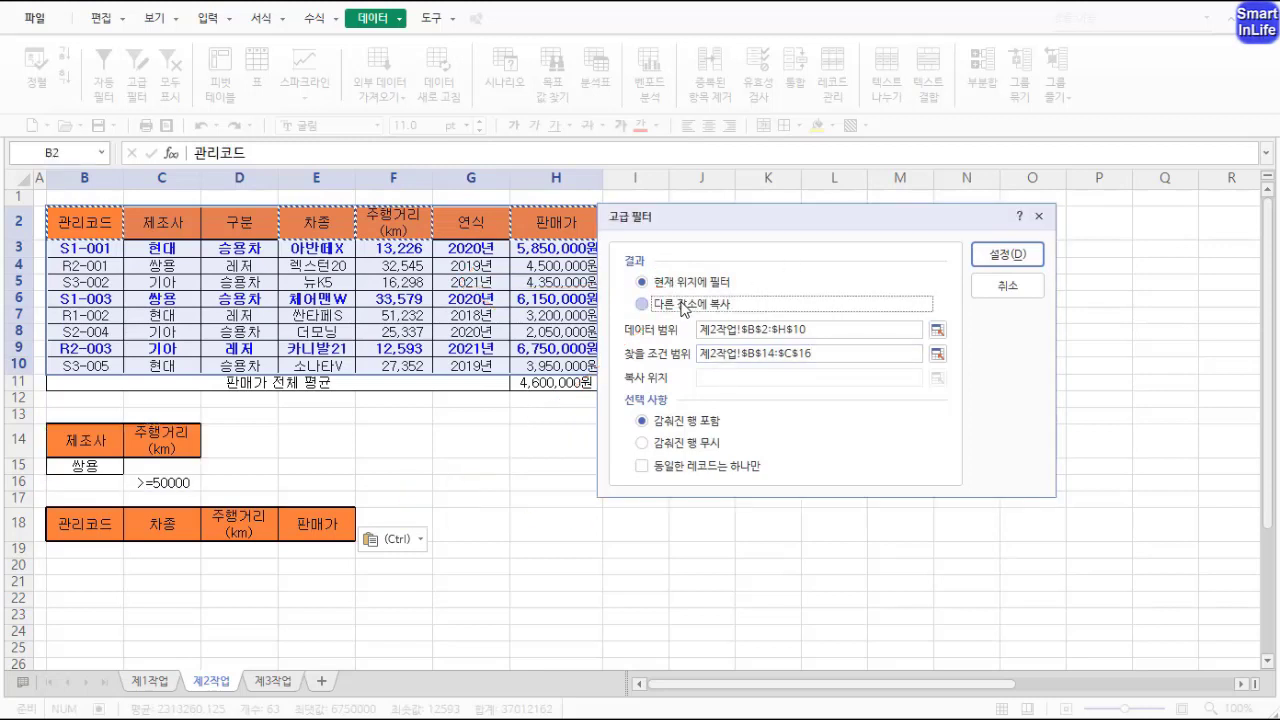
left_click(743, 377)
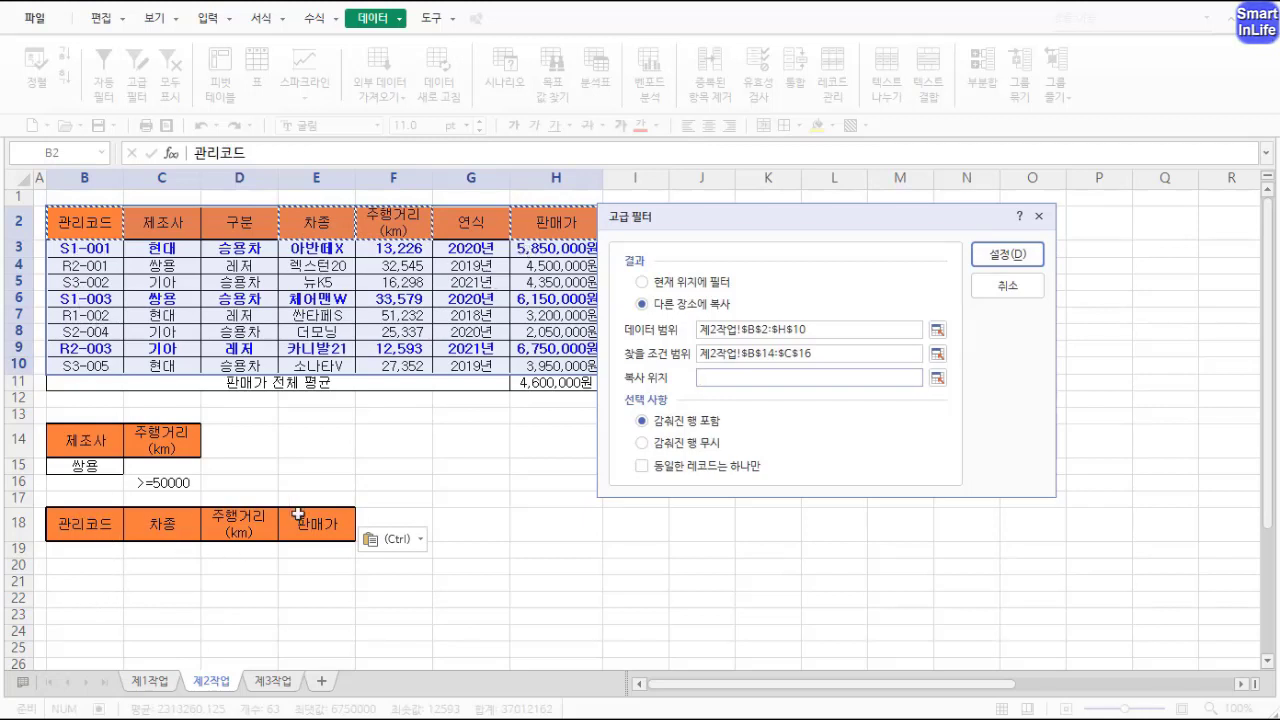
left_click_drag(105, 525, 318, 525)
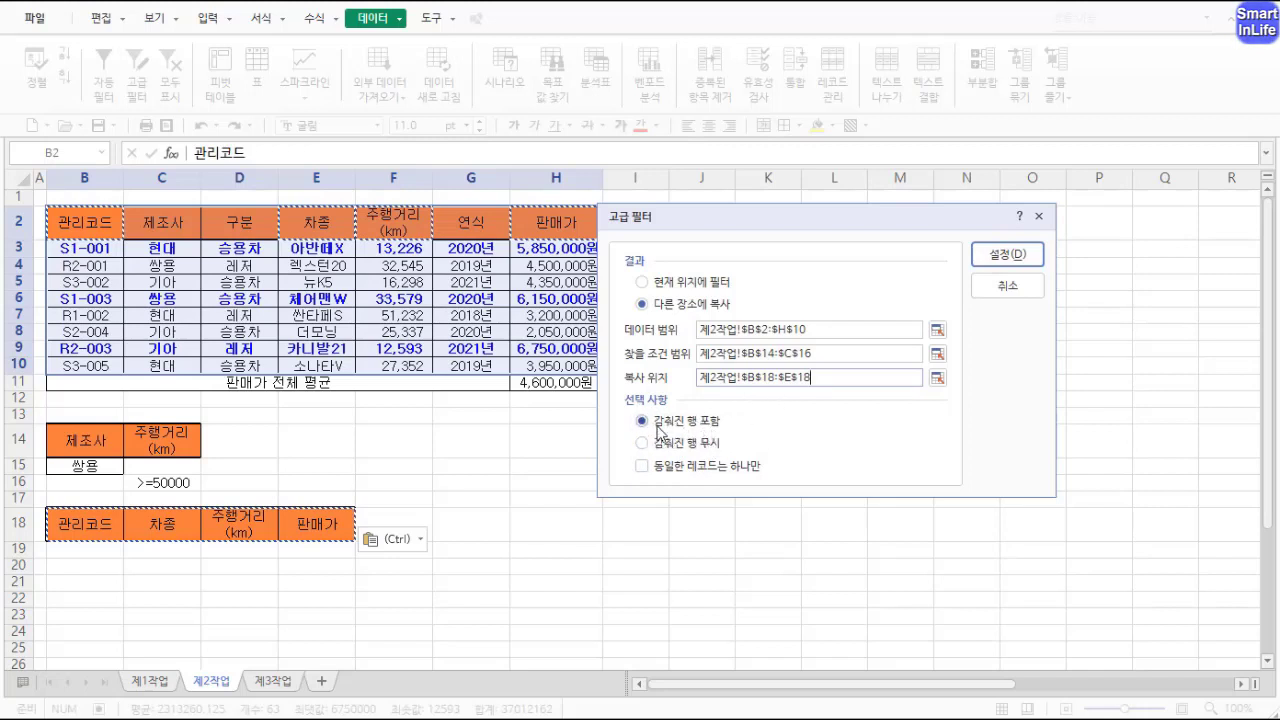
left_click(988, 262)
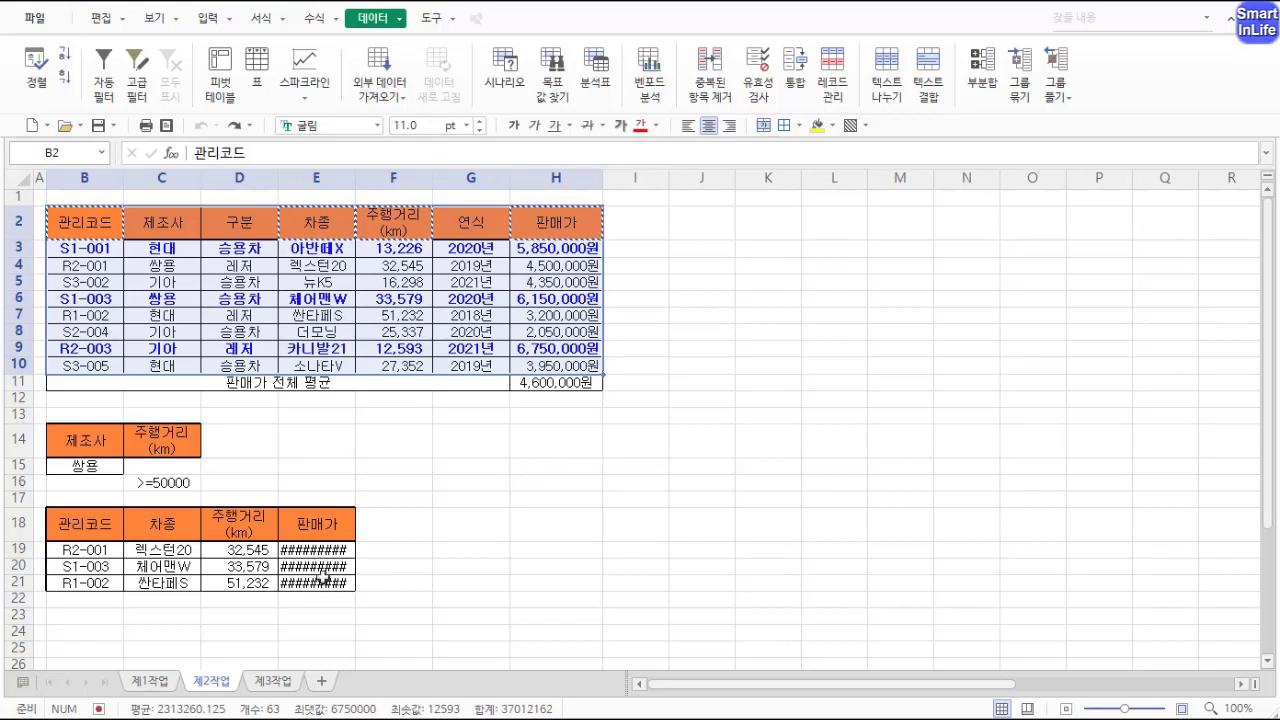
Step: Widen column E so the extracted sale prices fit
left_click_drag(357, 184, 370, 184)
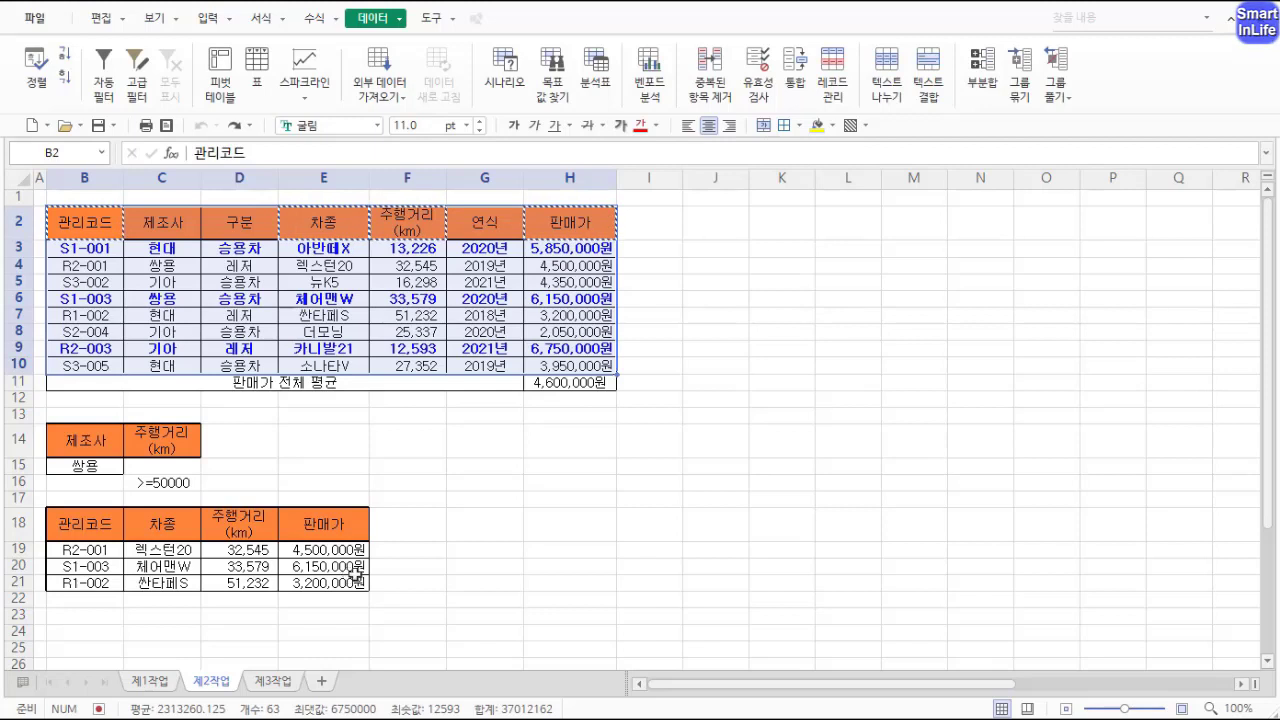
left_click(373, 520)
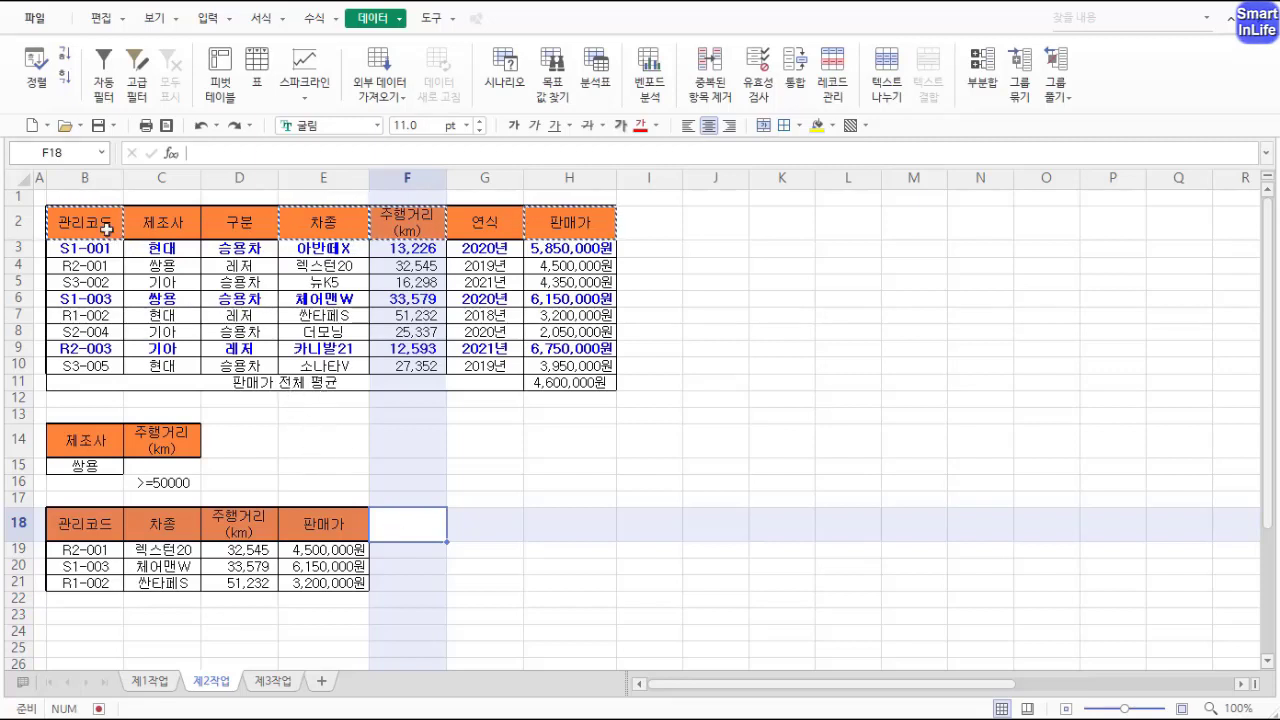
Step: Select the car sales table B2:H10 and turn on AutoFilter
left_click_drag(106, 229, 397, 344)
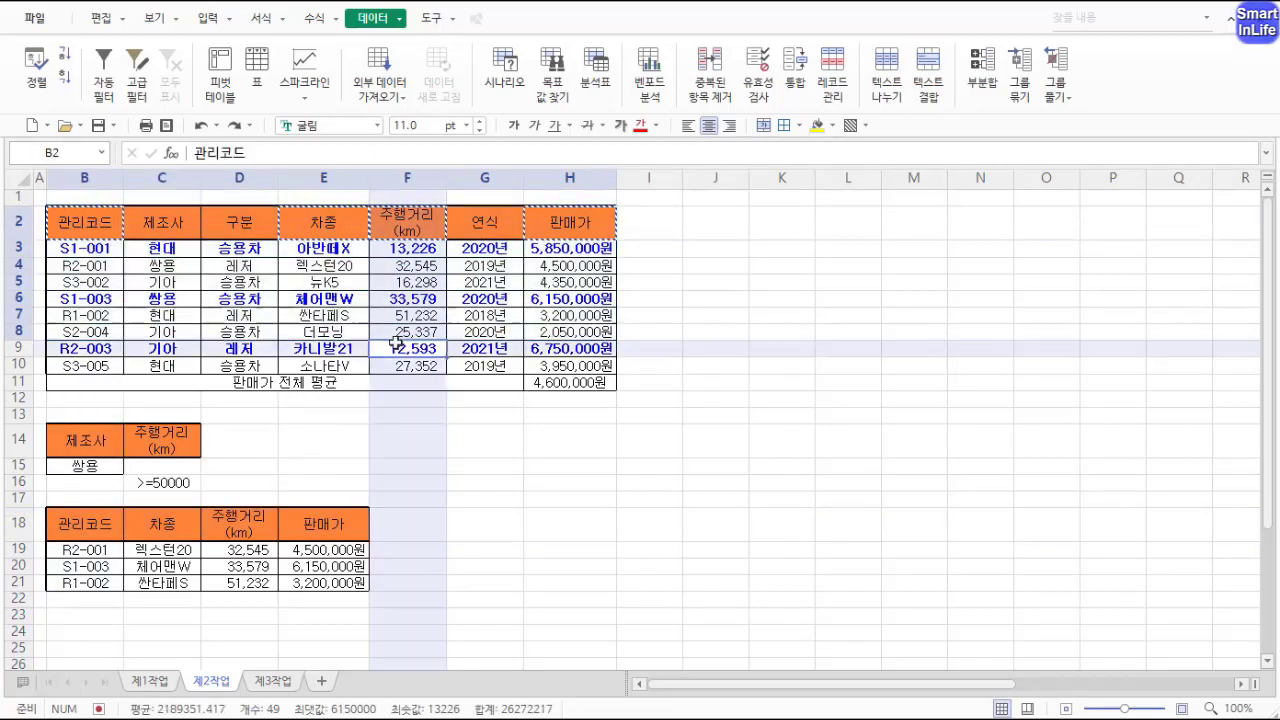
left_click(397, 344)
left_click_drag(85, 227, 351, 224)
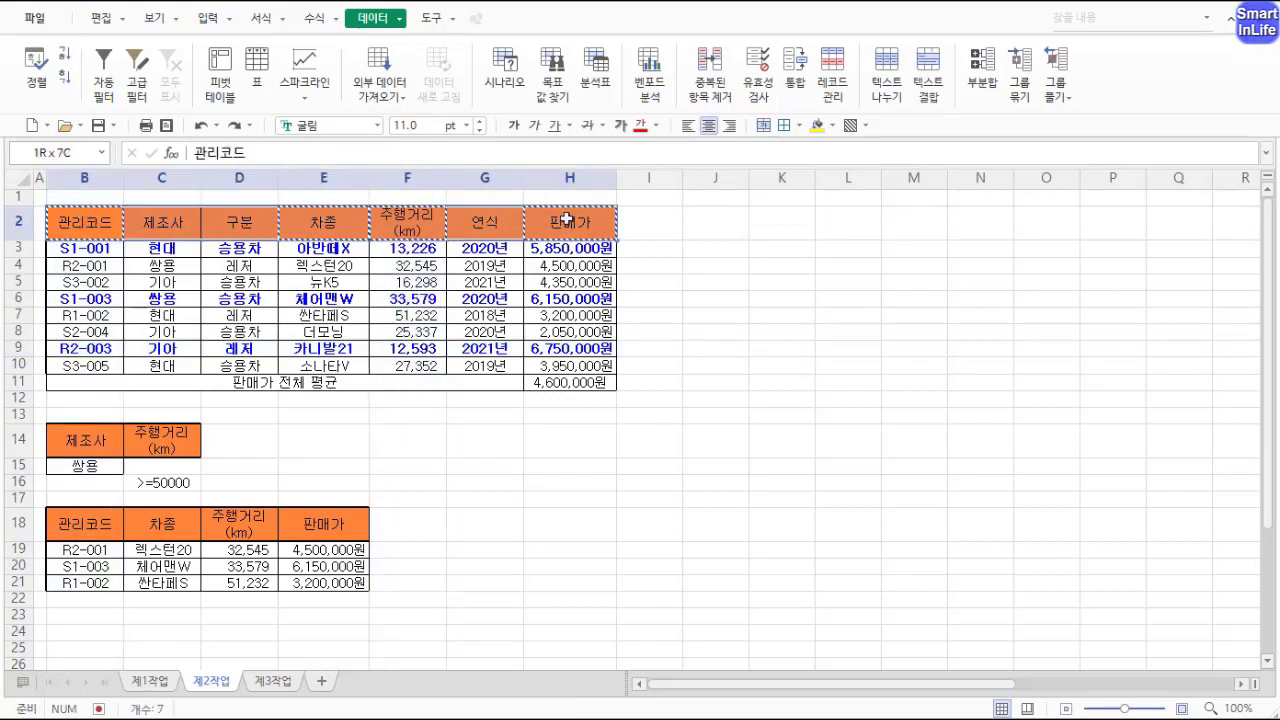
left_click_drag(566, 219, 566, 219)
left_click_drag(101, 222, 509, 279)
left_click_drag(553, 346, 553, 366)
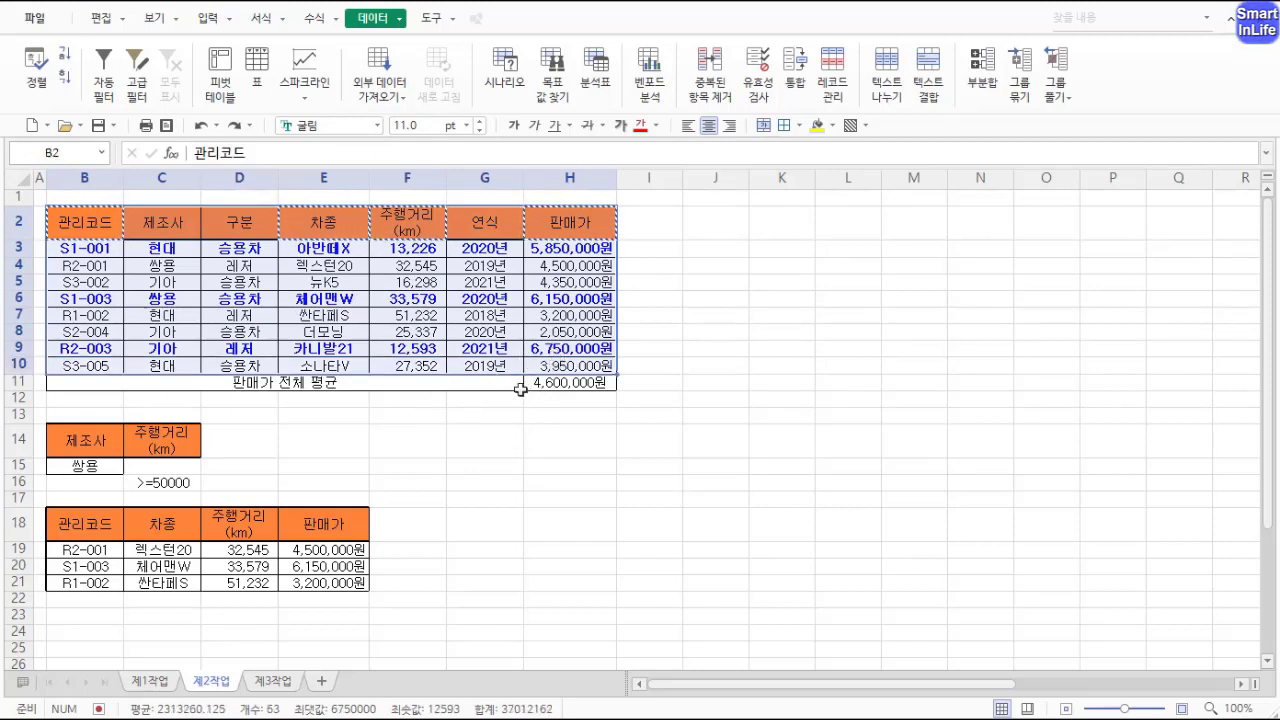
left_click_drag(93, 224, 548, 356)
left_click(108, 92)
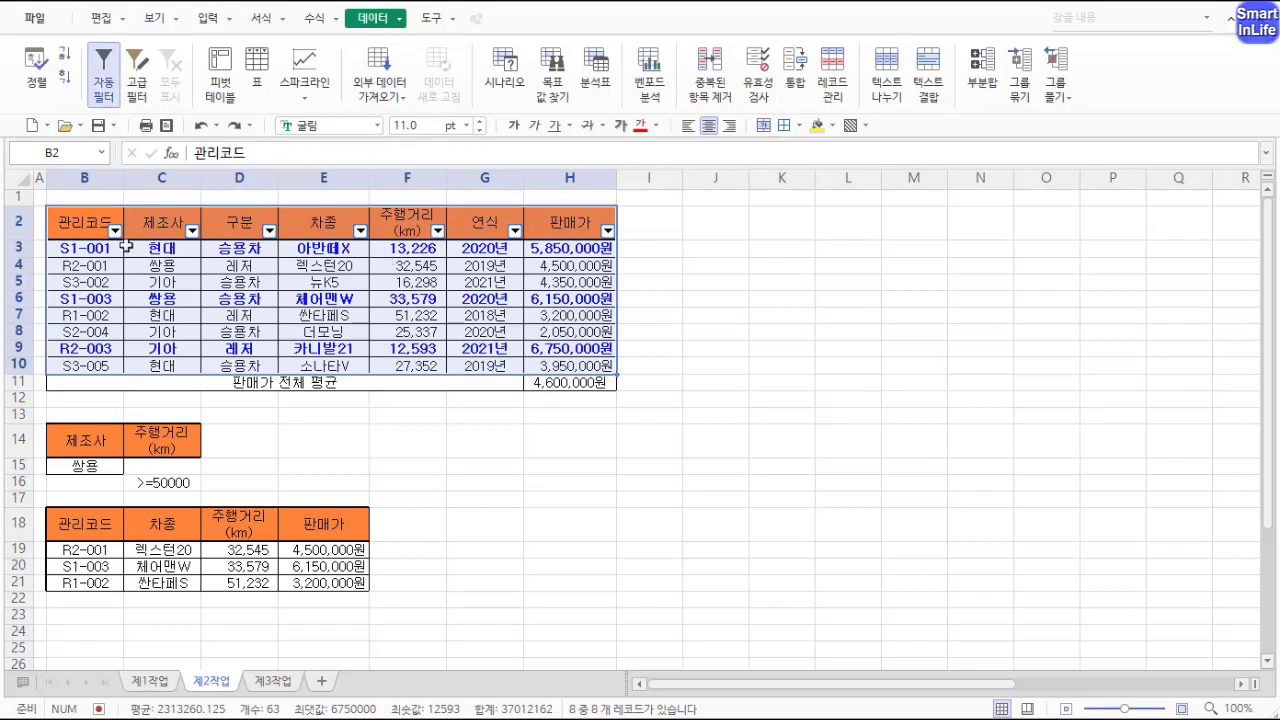
left_click(192, 232)
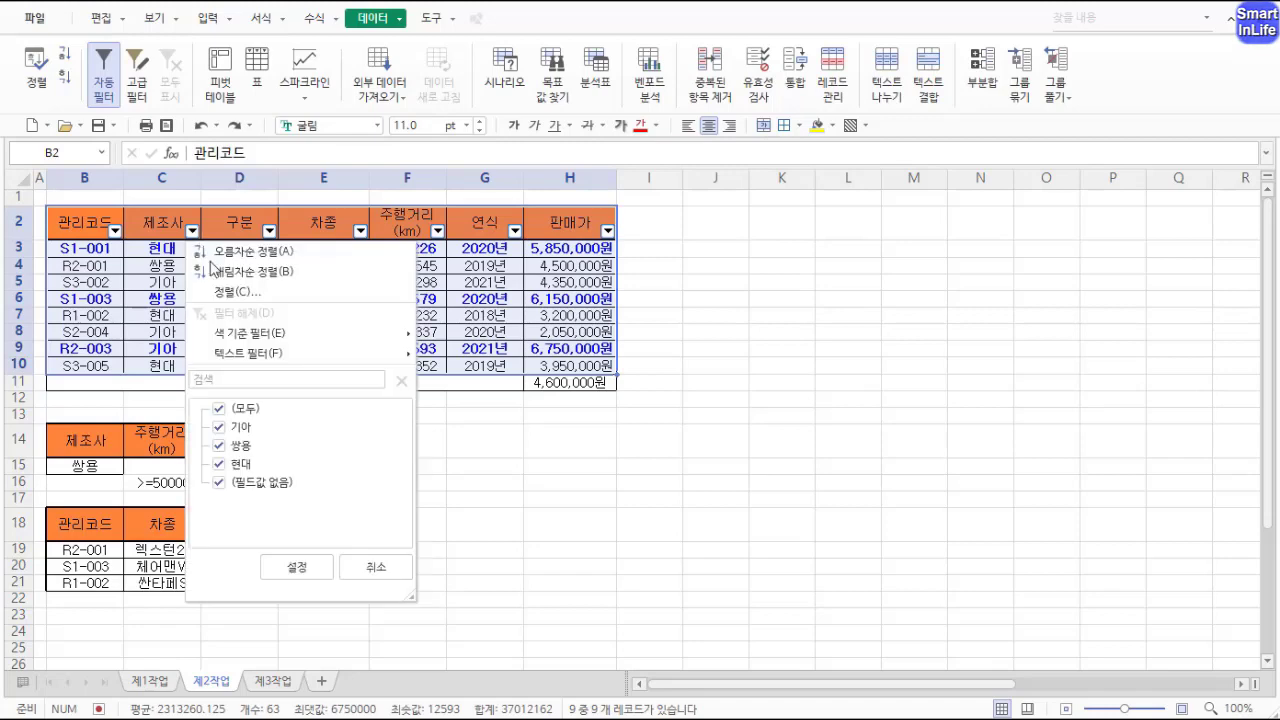
mouse_move(330, 354)
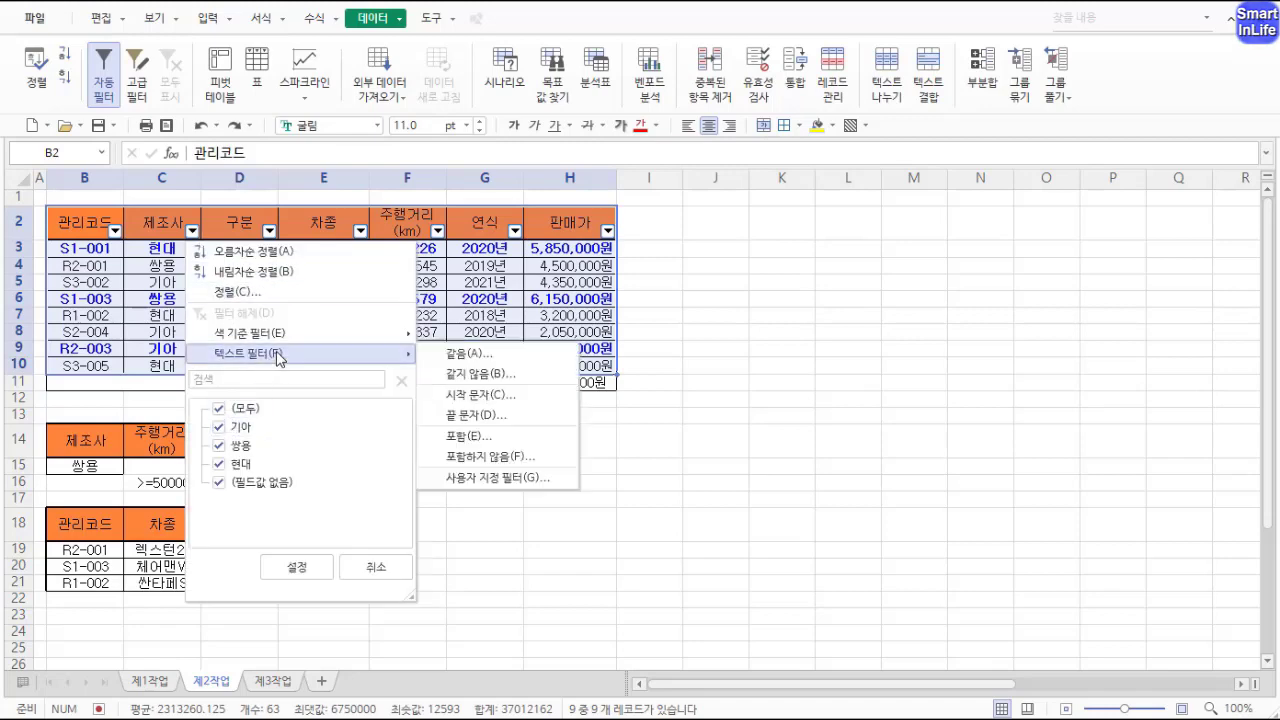
left_click(462, 355)
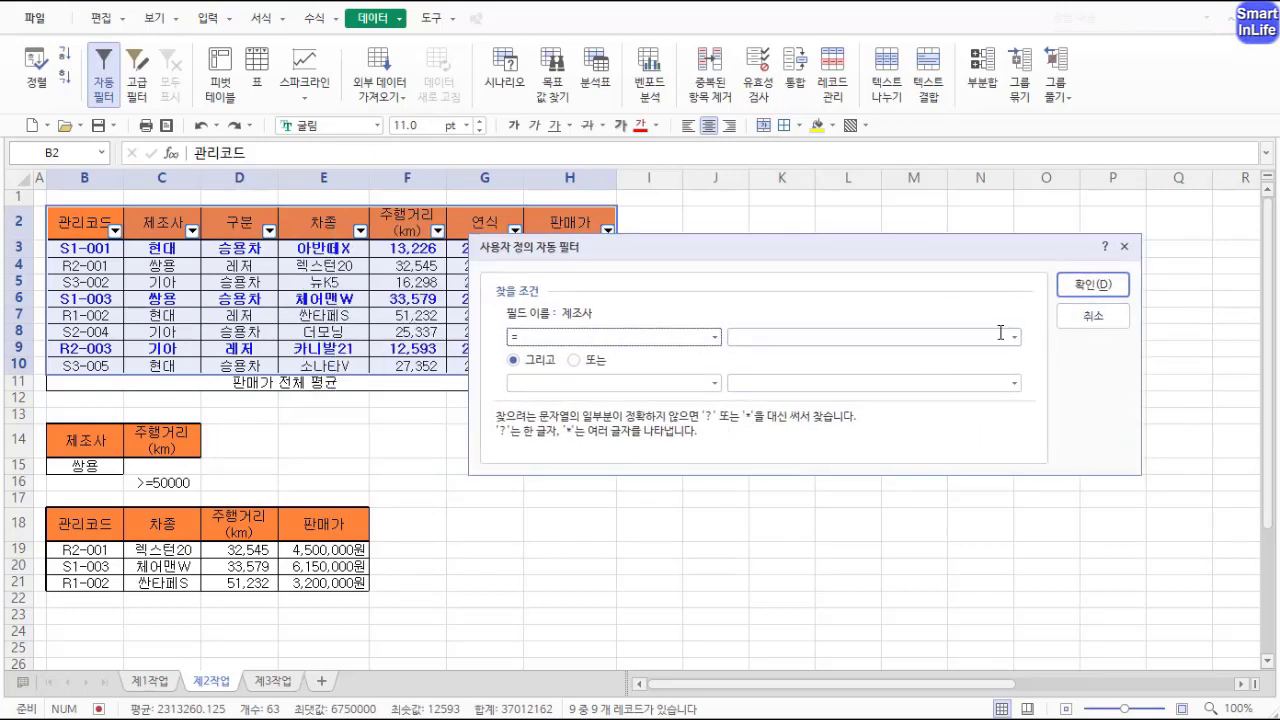
left_click(1093, 315)
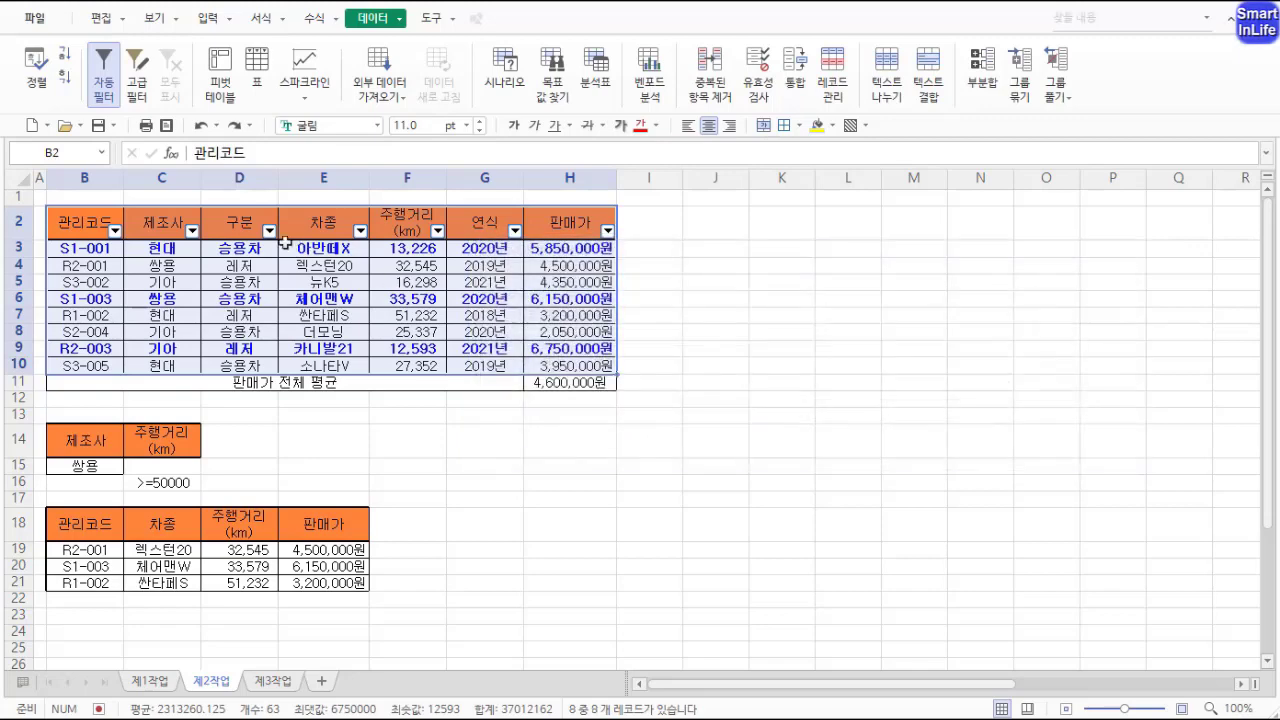
Step: Filter the 제조사 column to show only 쌍용
left_click(191, 232)
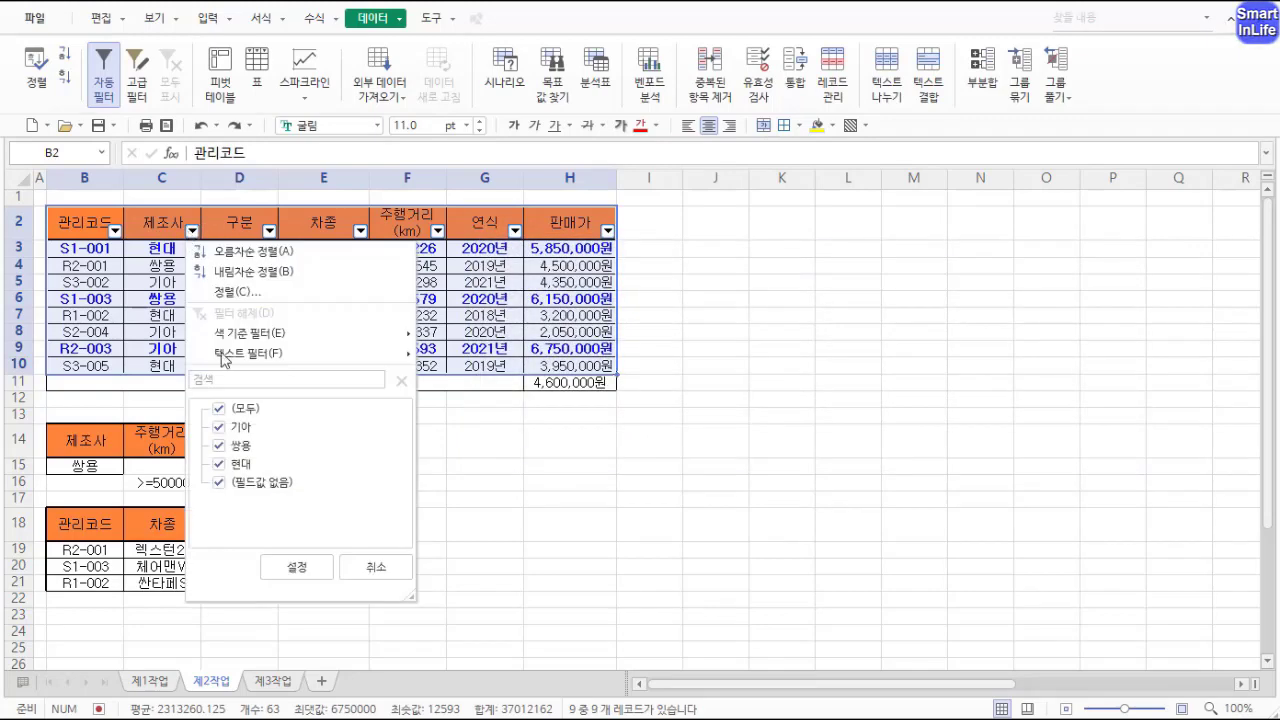
left_click(219, 409)
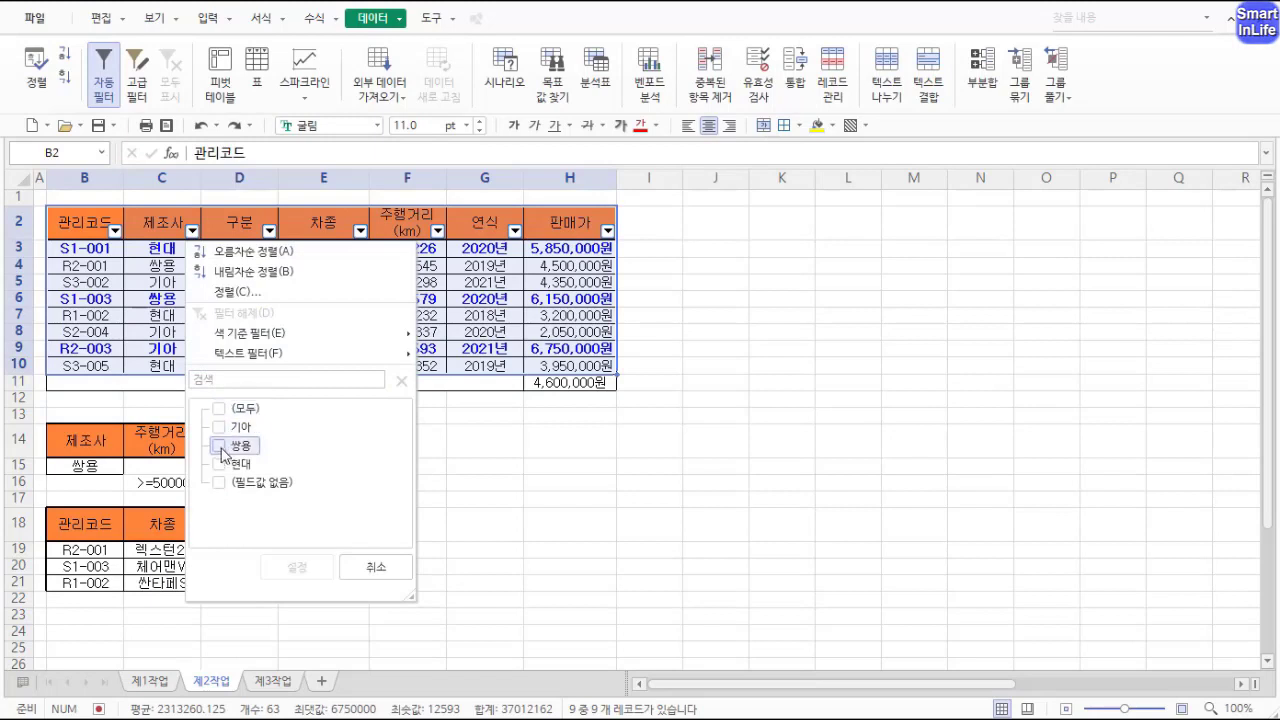
left_click(219, 445)
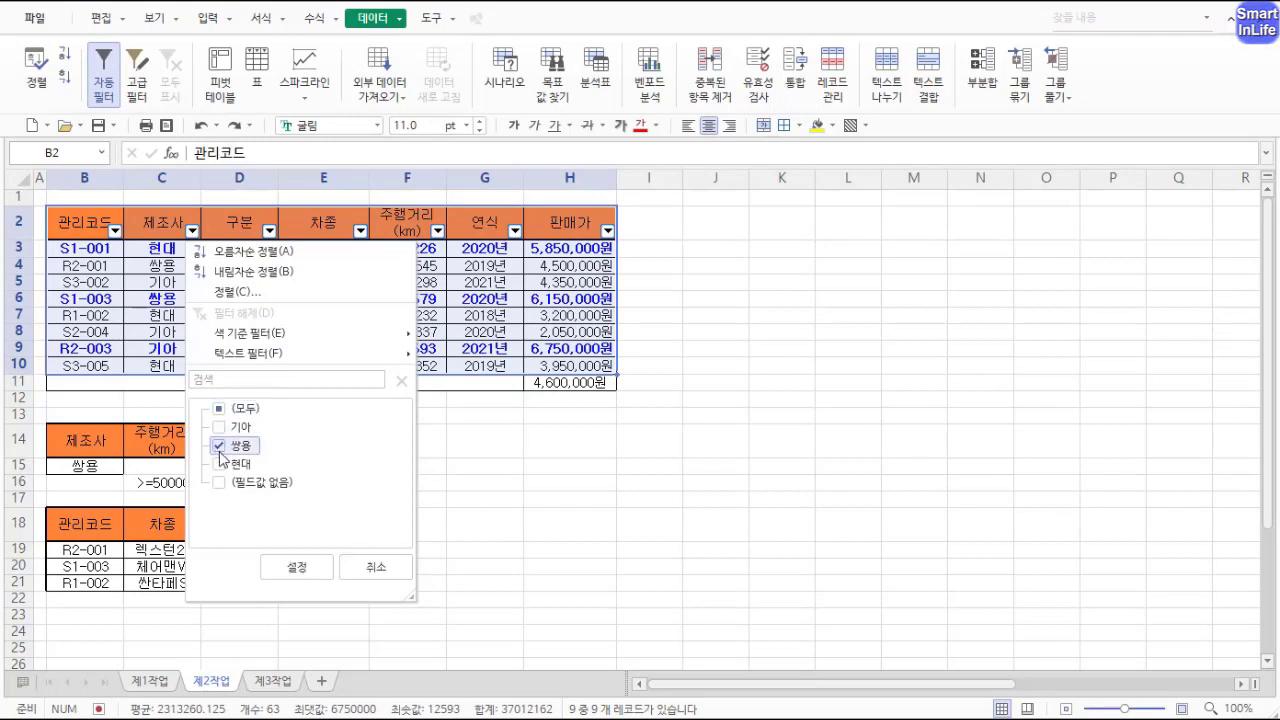
left_click(297, 568)
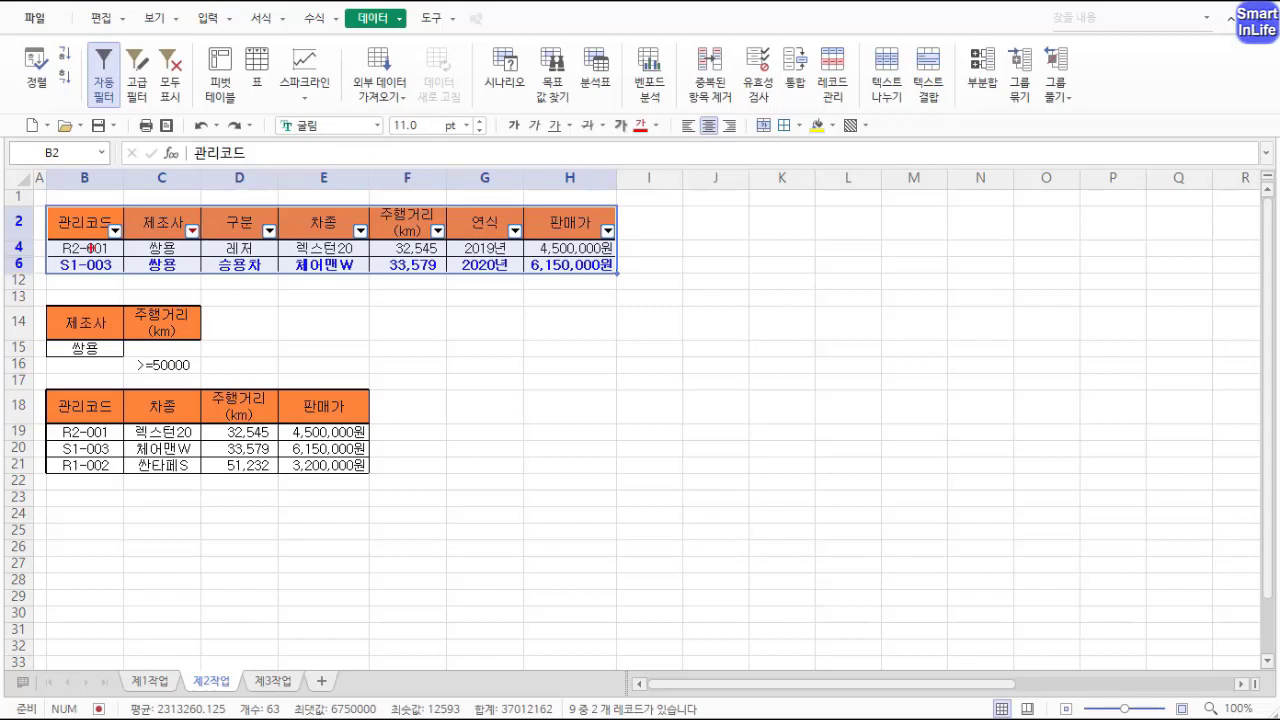
left_click_drag(47, 266, 46, 290)
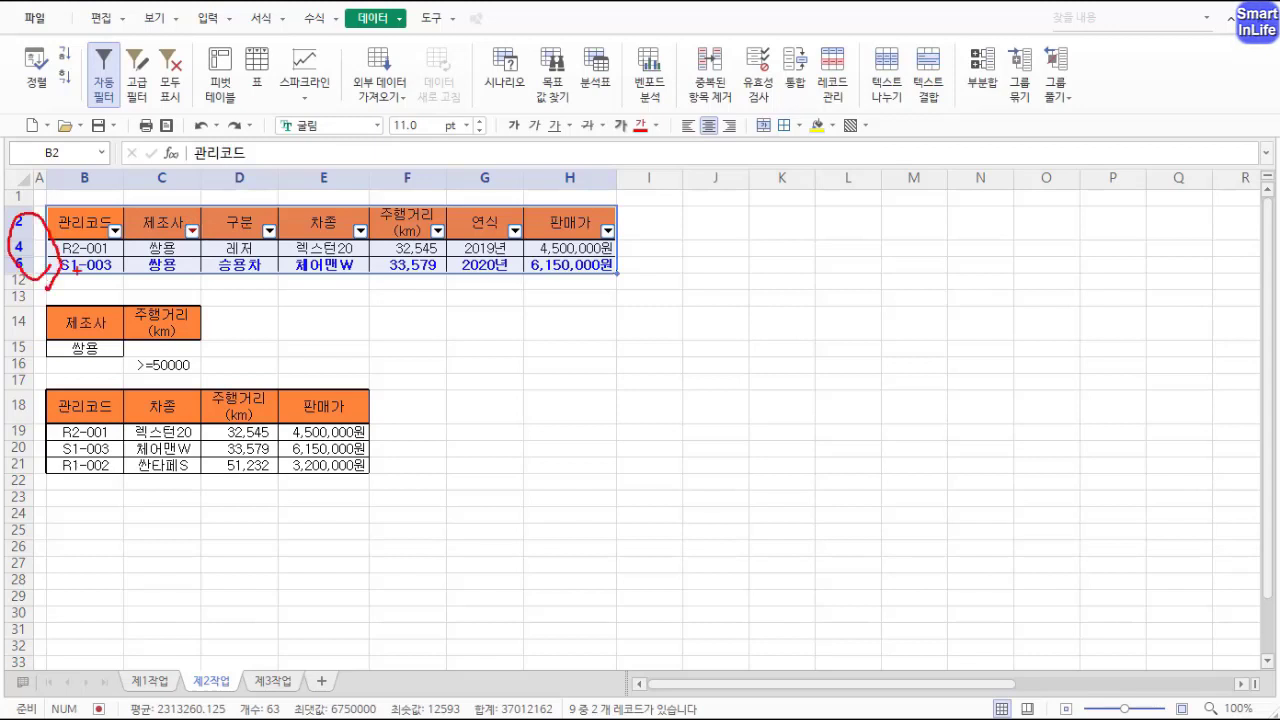
key("Escape")
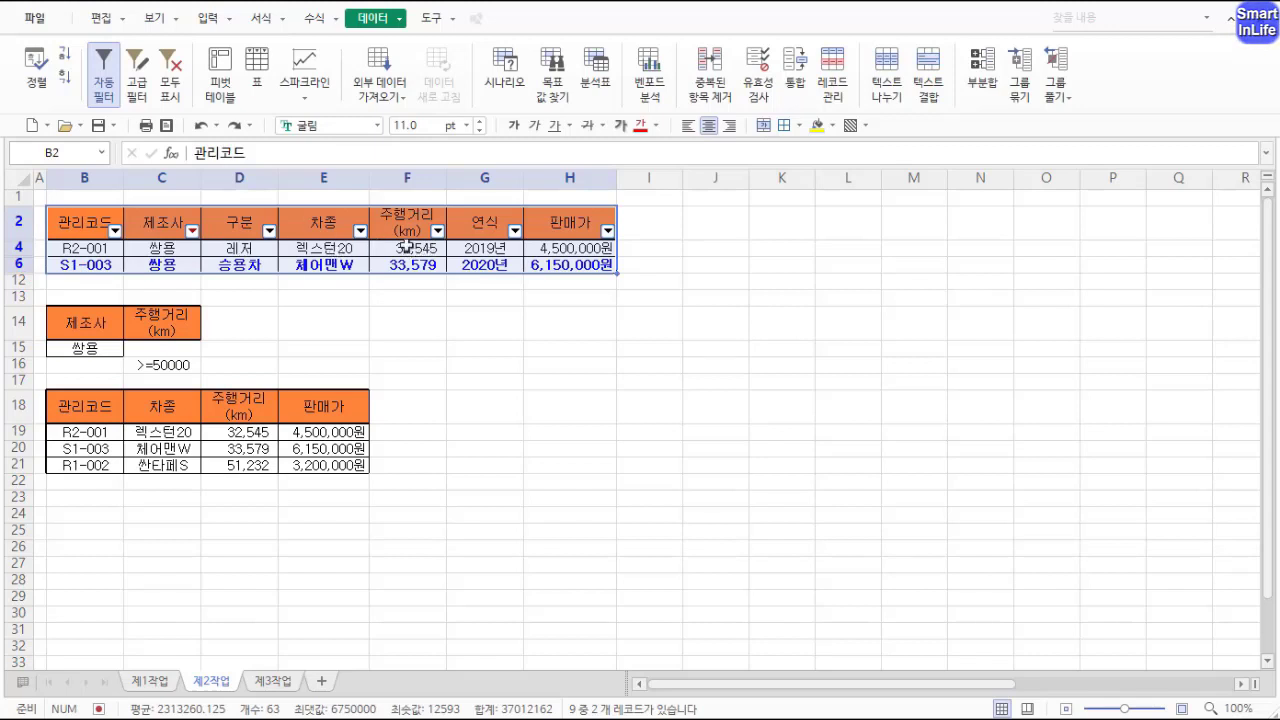
Step: Filter the 연식 column to show only 2019년
left_click(513, 233)
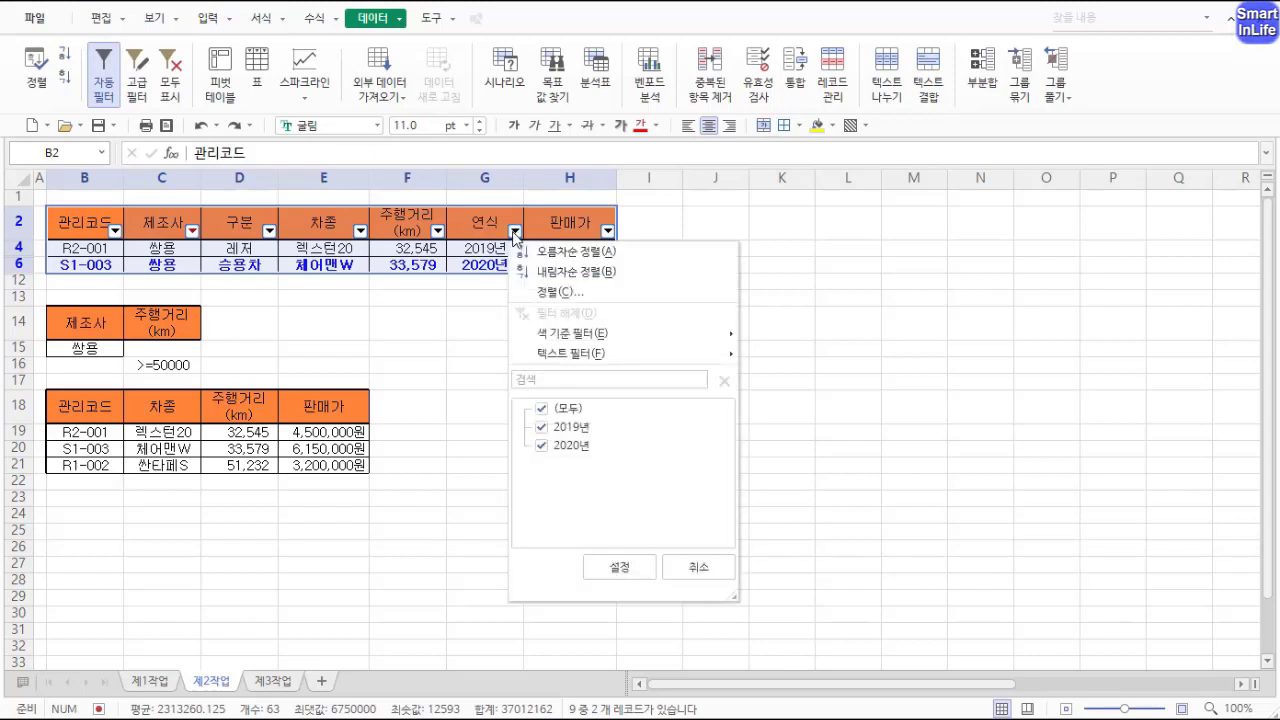
left_click(541, 408)
left_click(541, 432)
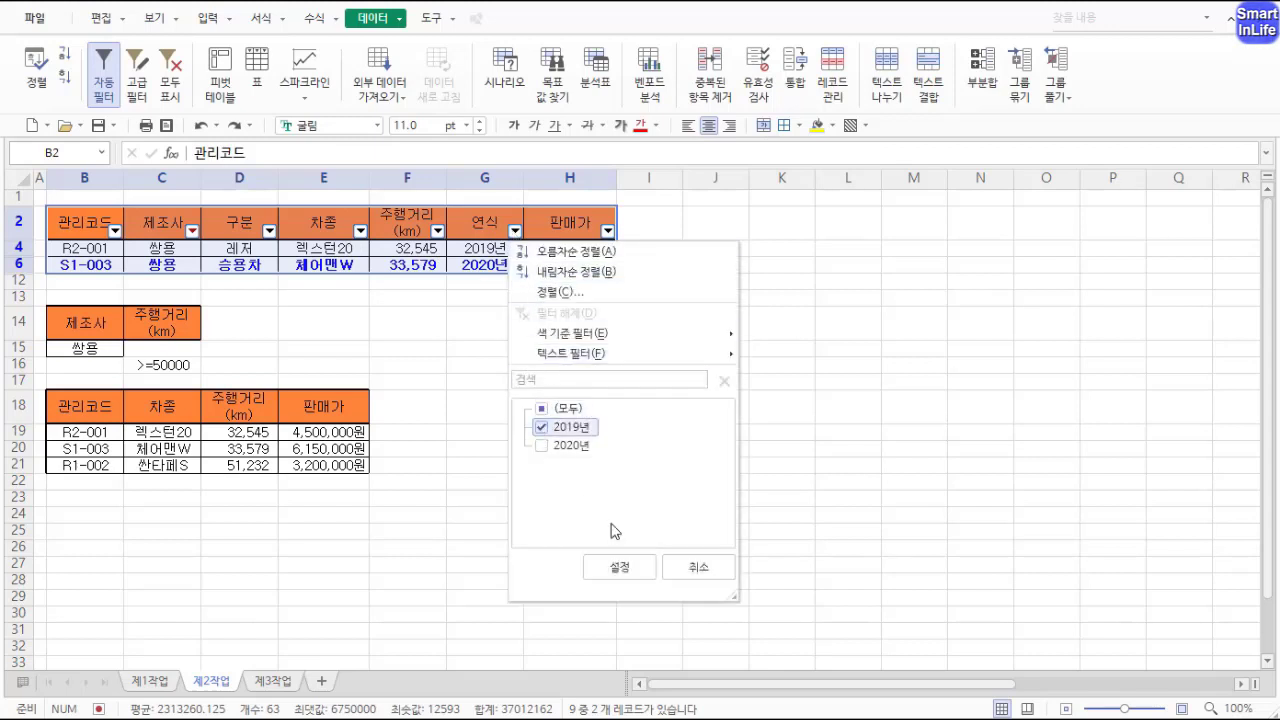
left_click(614, 566)
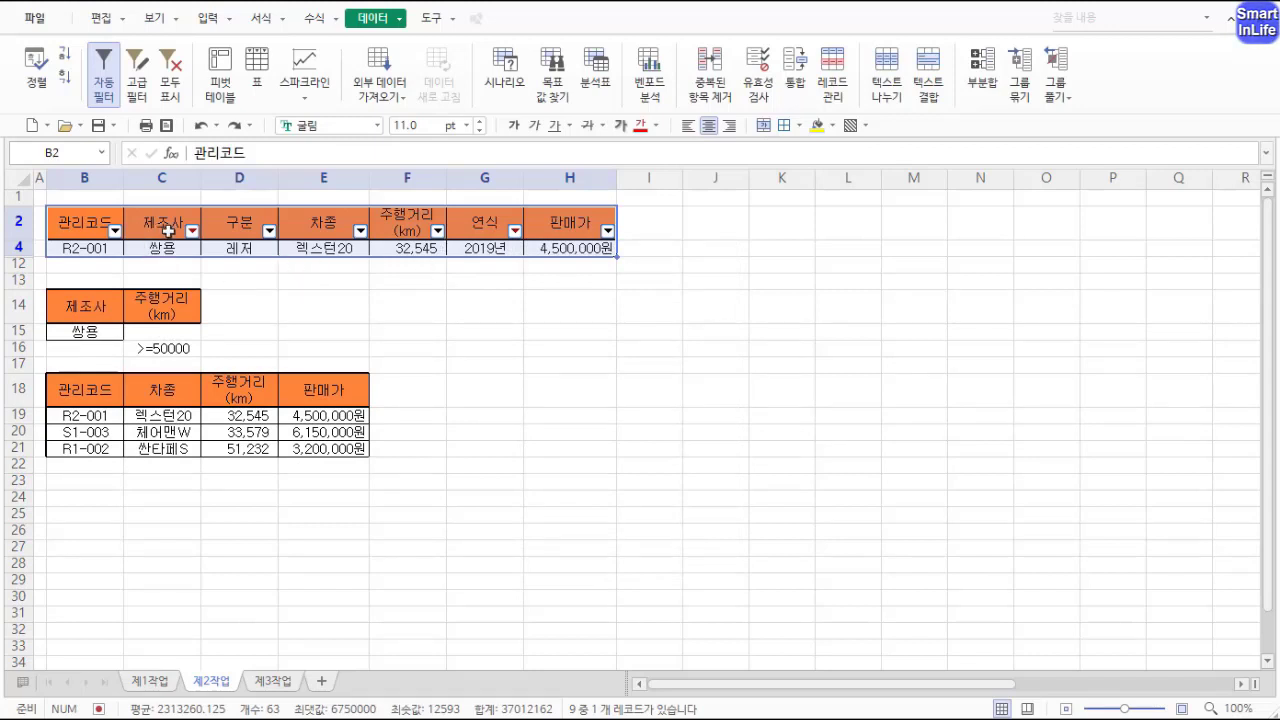
mouse_move(197, 238)
left_mouse_down()
mouse_move(152, 272)
mouse_move(194, 222)
left_mouse_up()
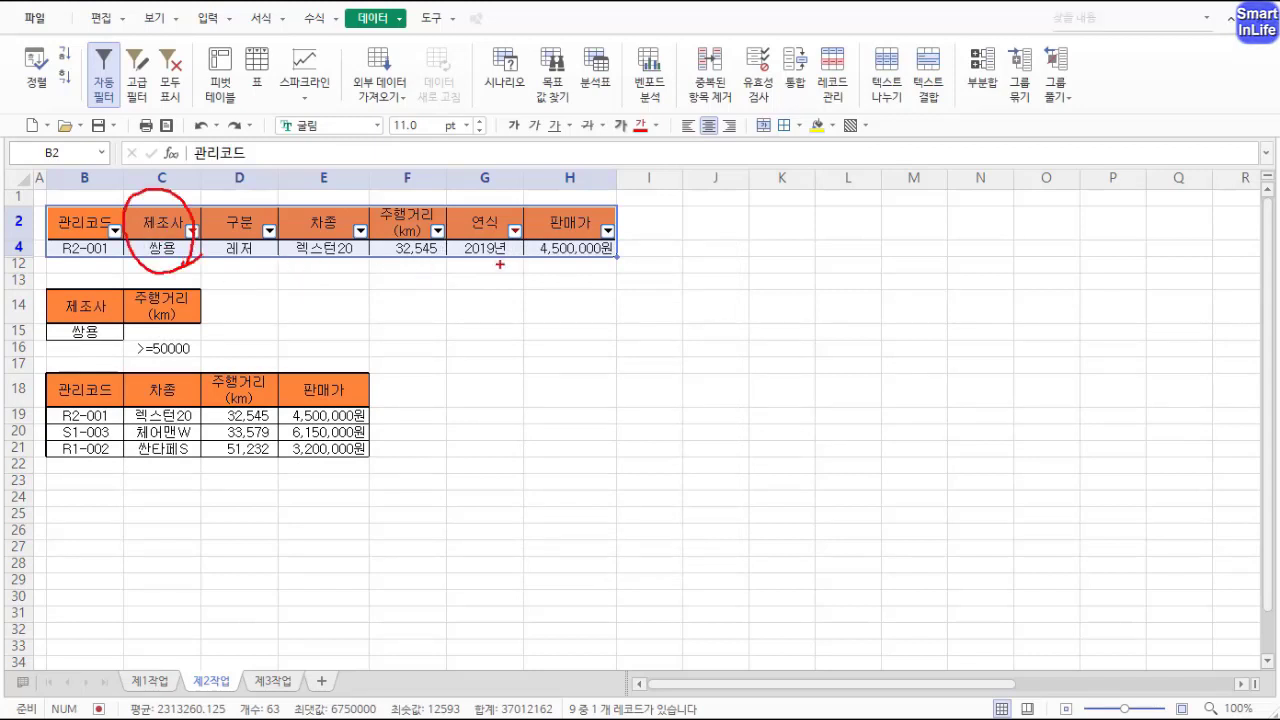
mouse_move(499, 264)
left_mouse_down()
mouse_move(478, 190)
mouse_move(515, 282)
left_mouse_up()
mouse_move(484, 226)
left_mouse_down()
mouse_move(328, 178)
mouse_move(220, 232)
mouse_move(286, 229)
left_mouse_up()
left_click_drag(128, 113, 128, 62)
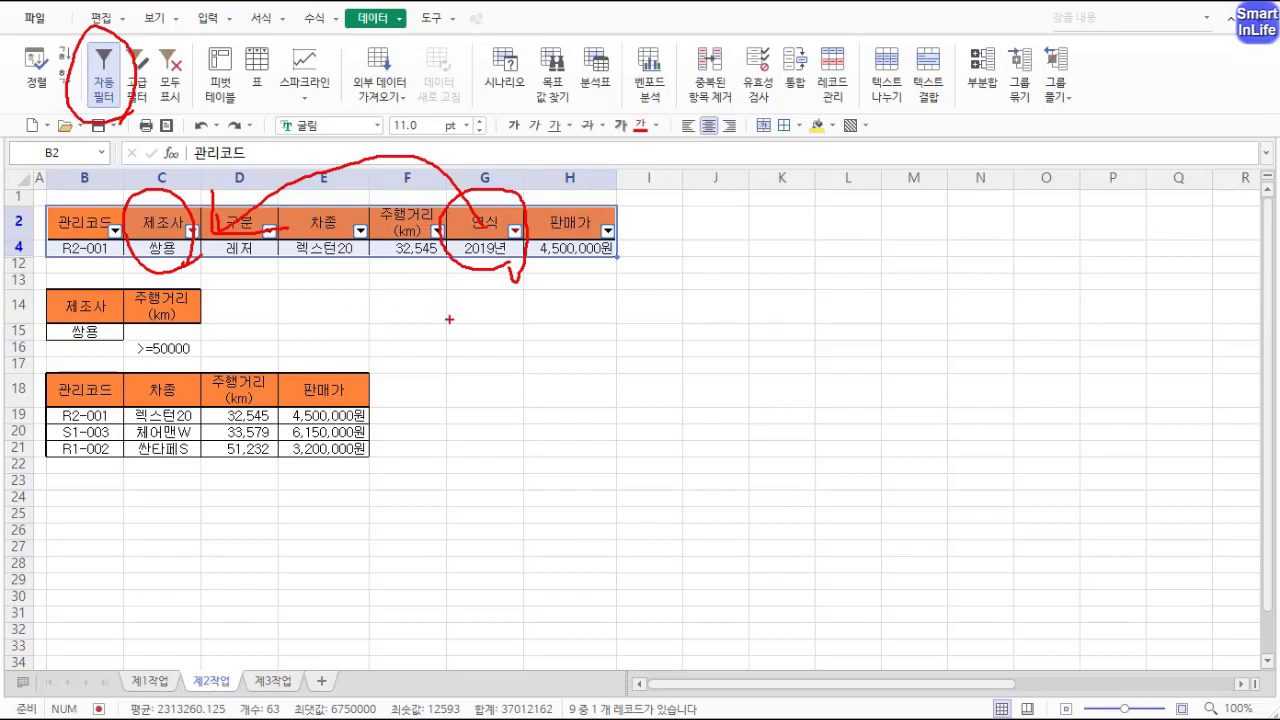
key("Escape")
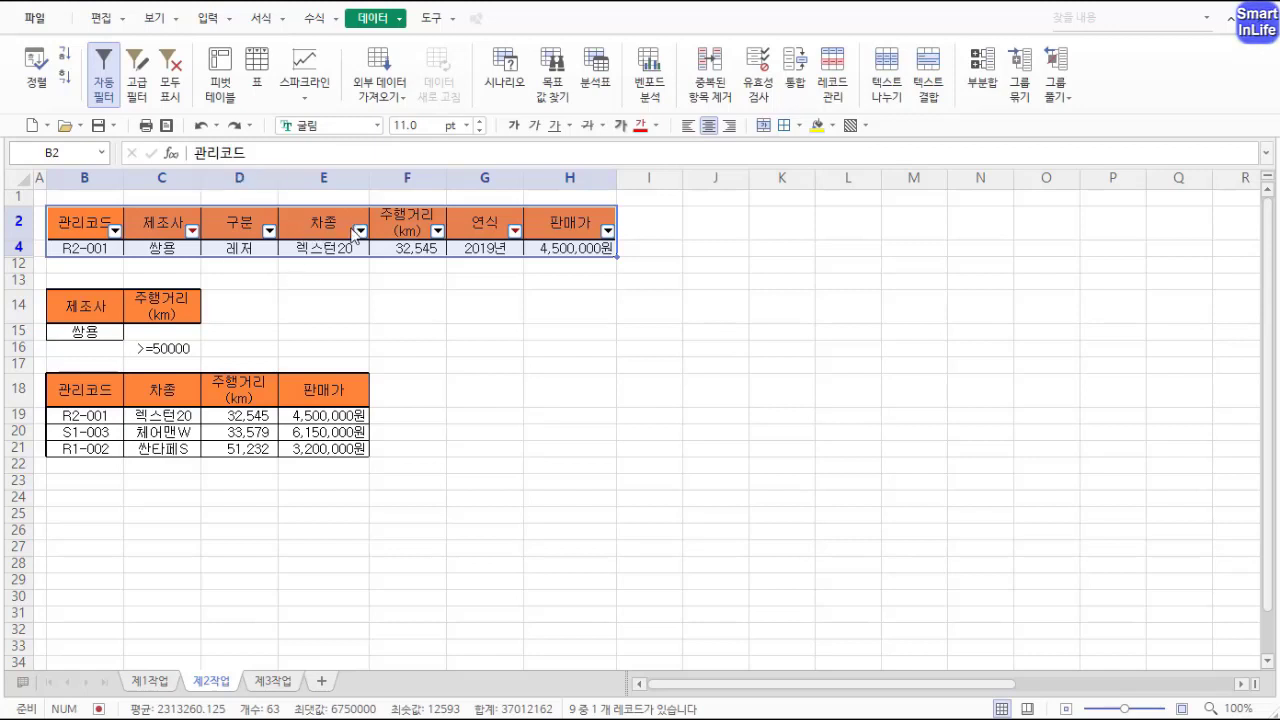
Step: Turn off AutoFilter to show all table rows again
left_click(101, 84)
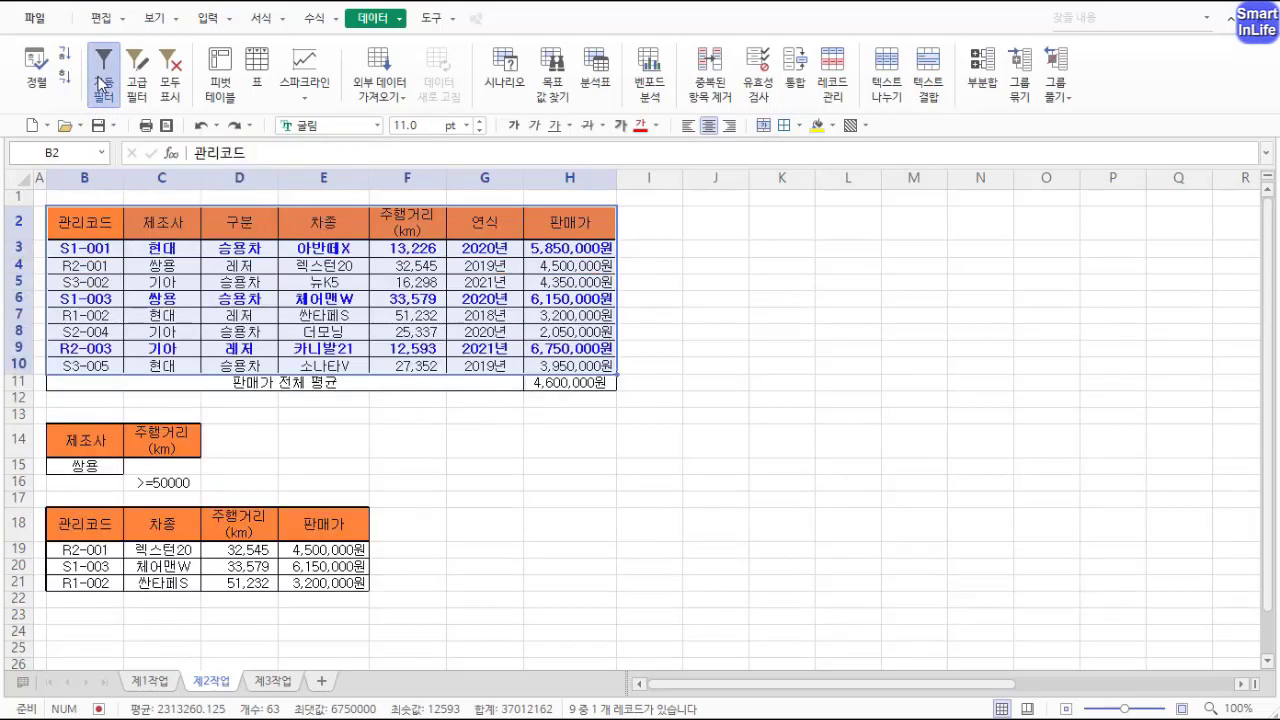
left_click(374, 302)
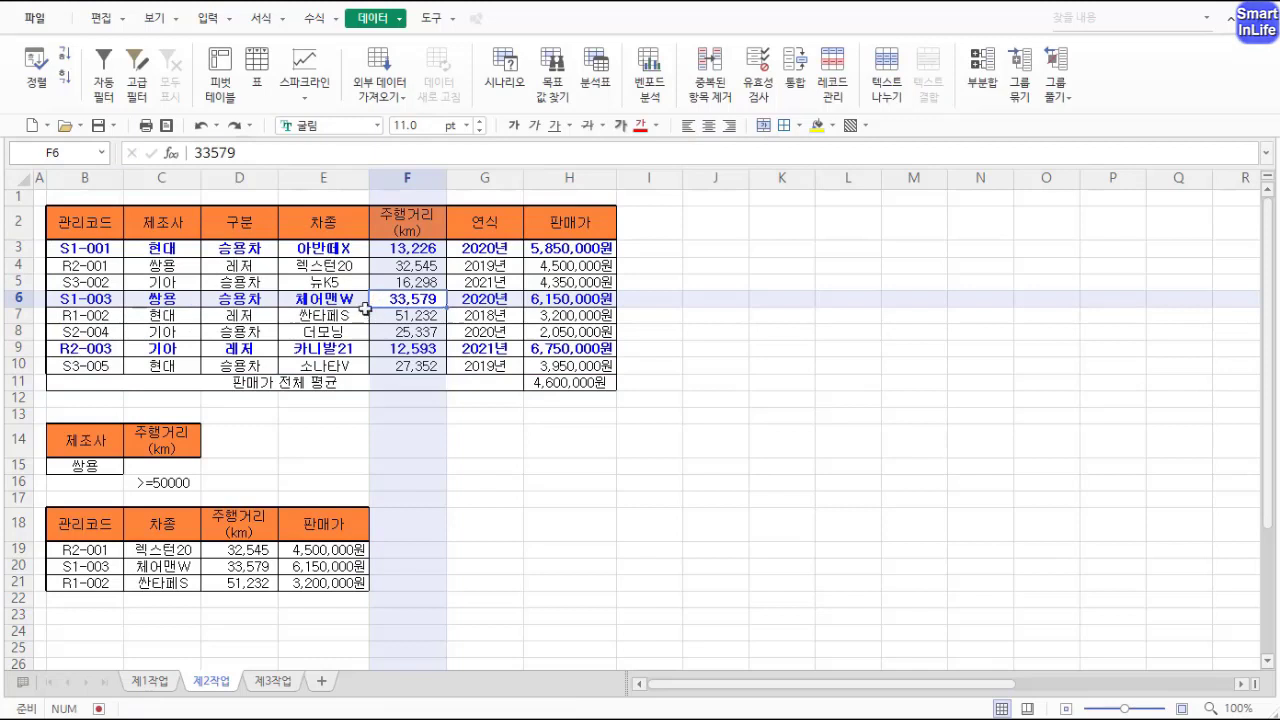